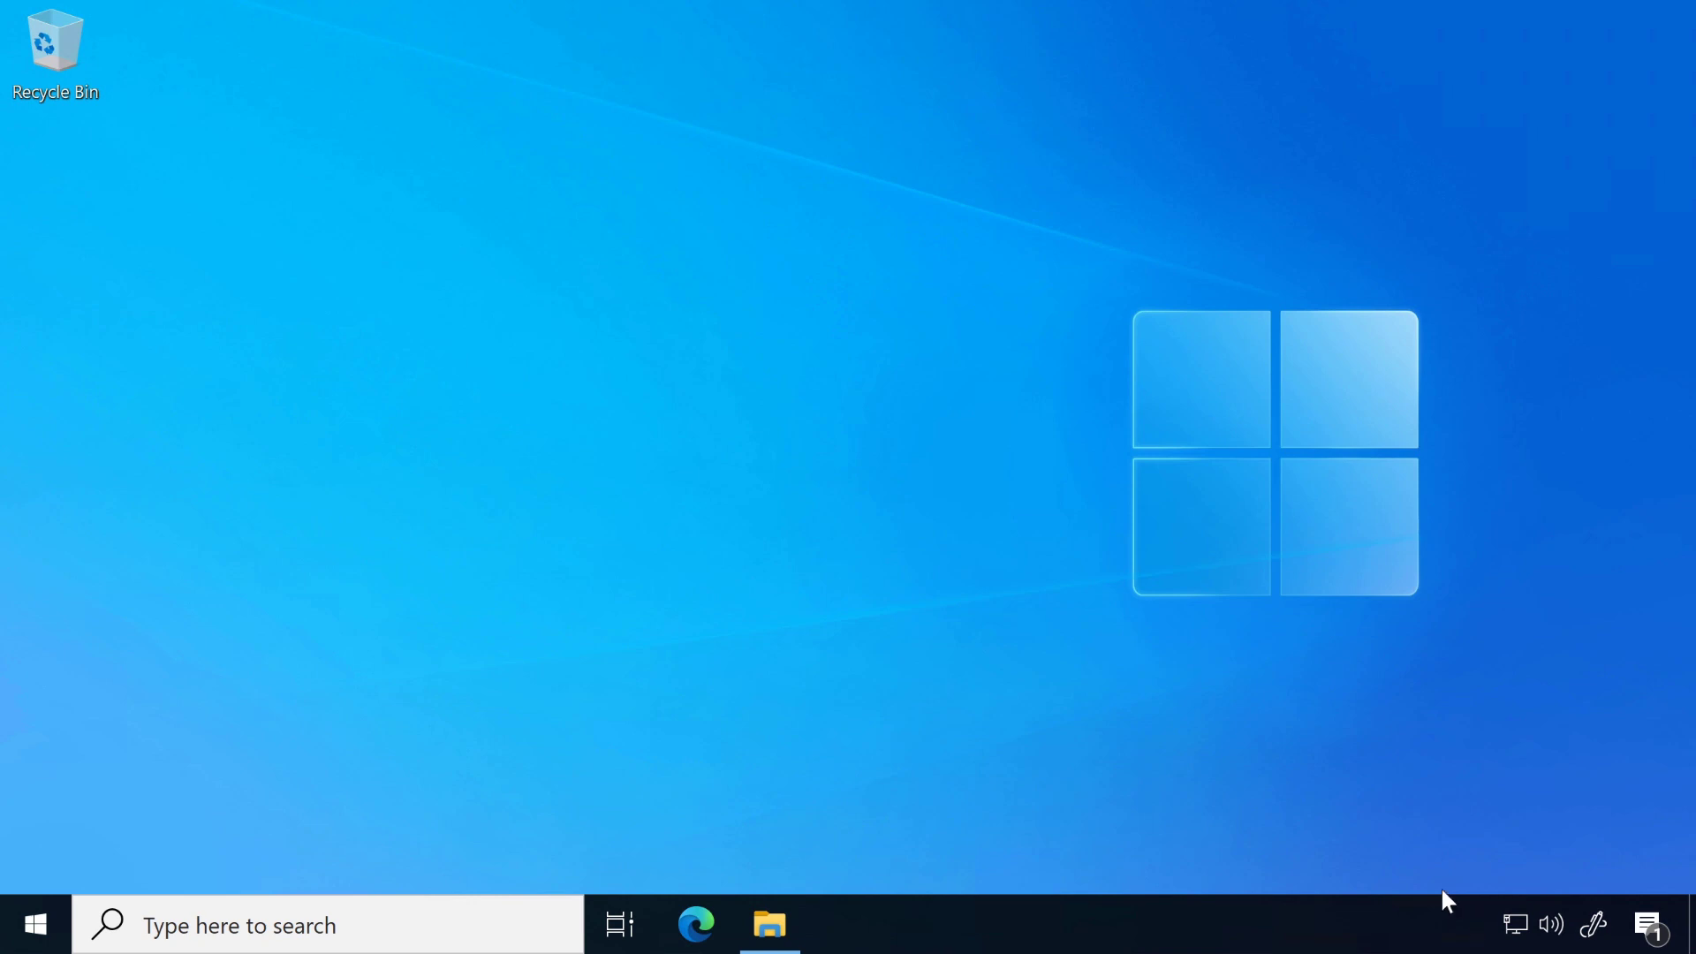
Step: Bring up the Downloads folder window and select the netspeedmonitor_2_5_4_0_x64_setup installer
{"action": "left_click", "coordinate": [770, 925]}
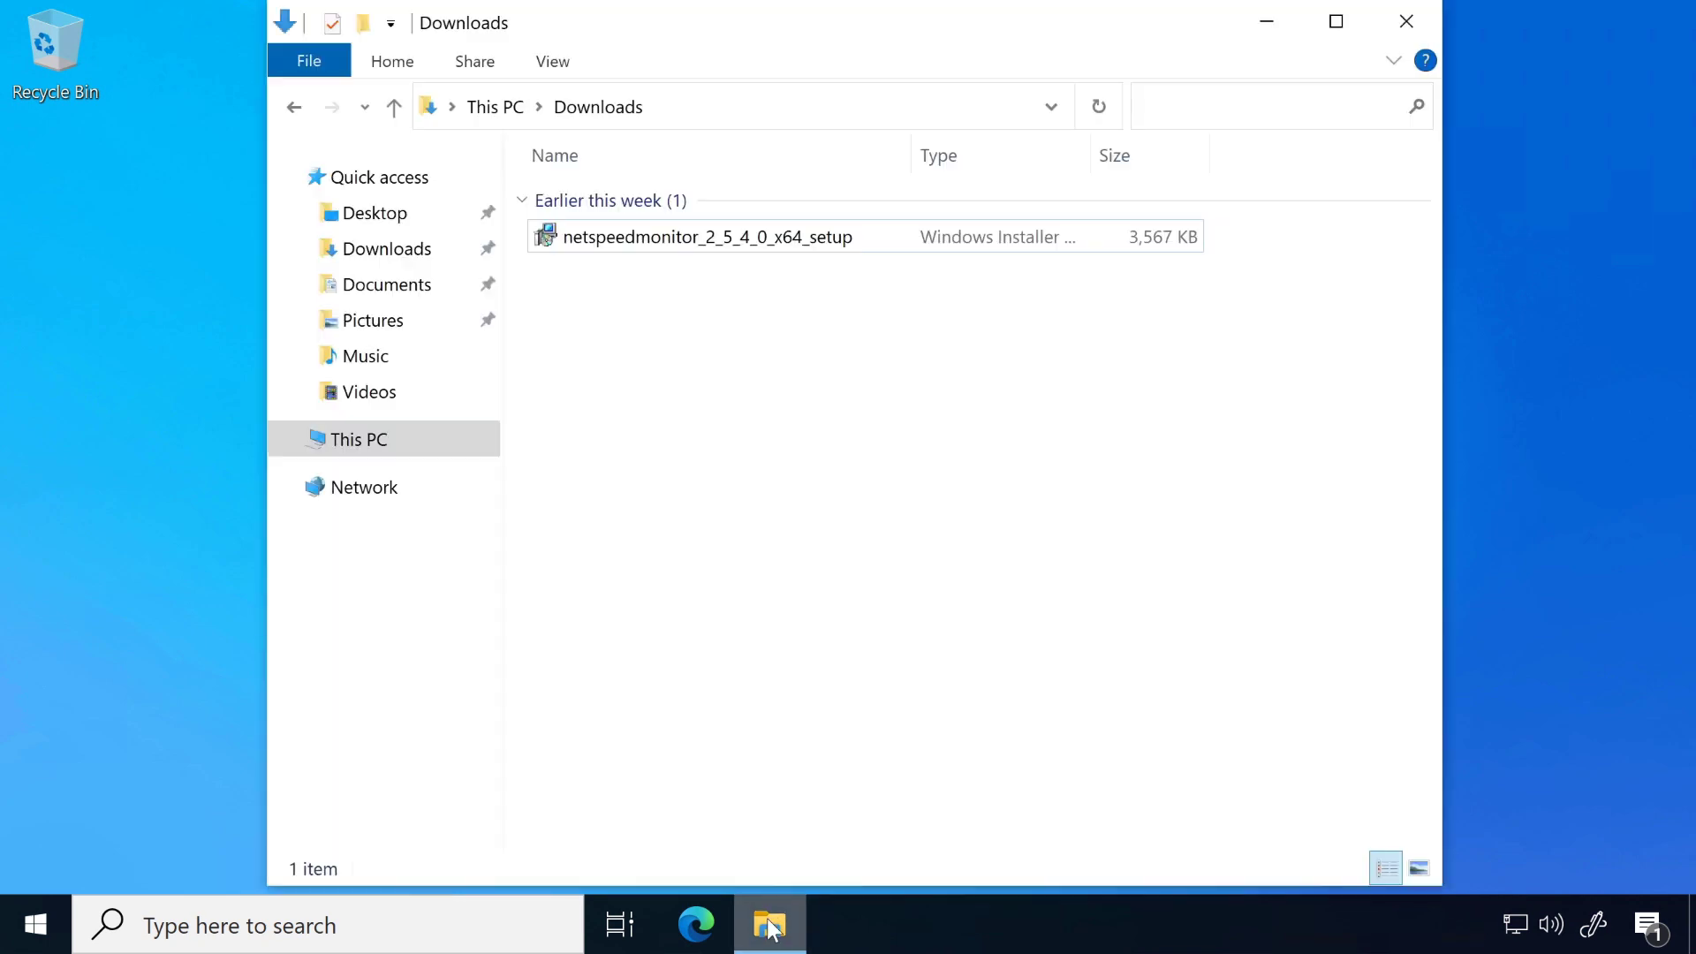
{"action": "left_click", "coordinate": [694, 238]}
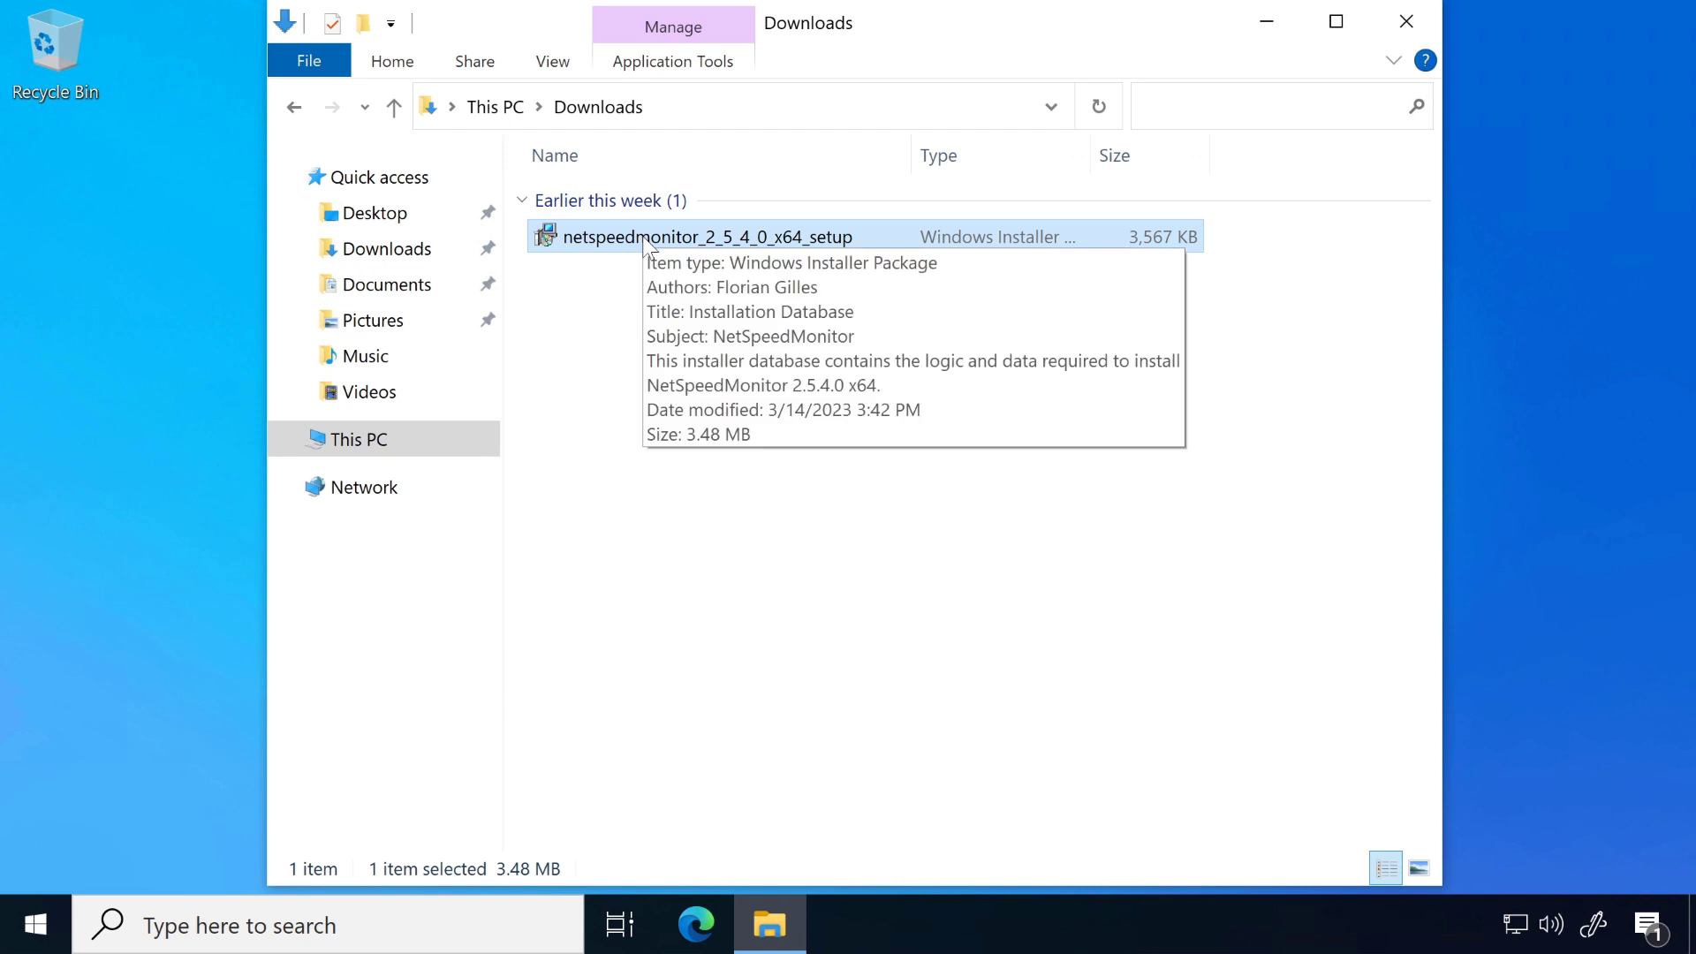
Step: Try to install NetSpeedMonitor from the selected setup package and exit the setup wizard
{"action": "right_click", "coordinate": [582, 245]}
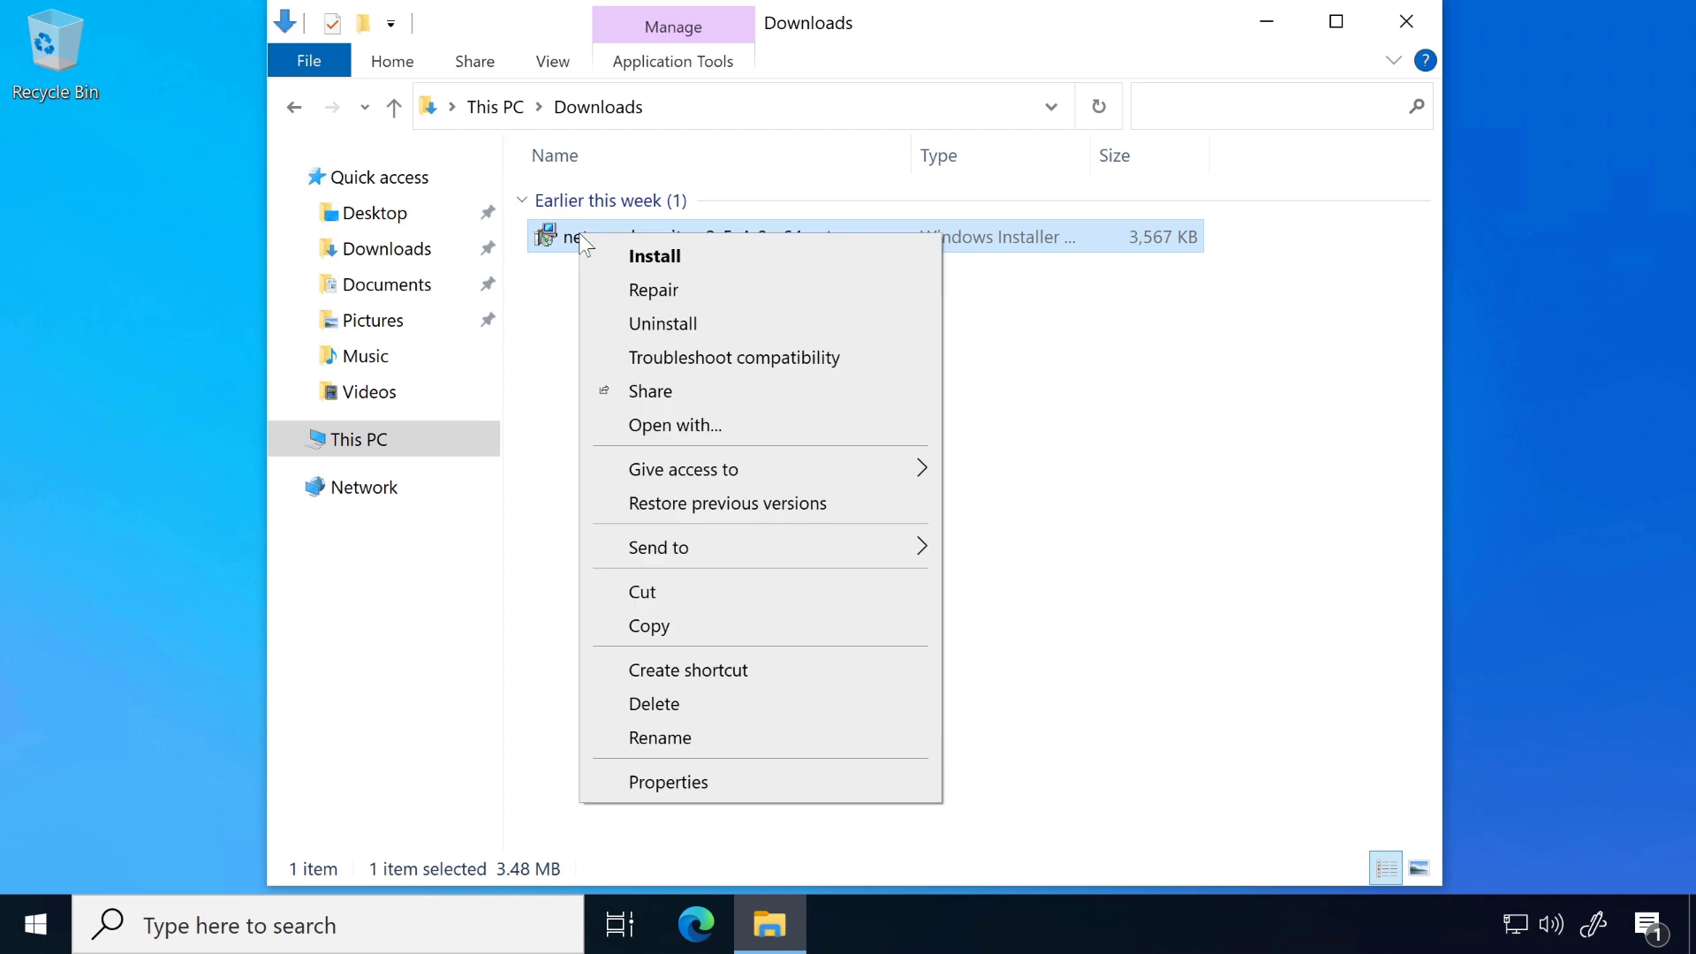
{"action": "left_click", "coordinate": [652, 256]}
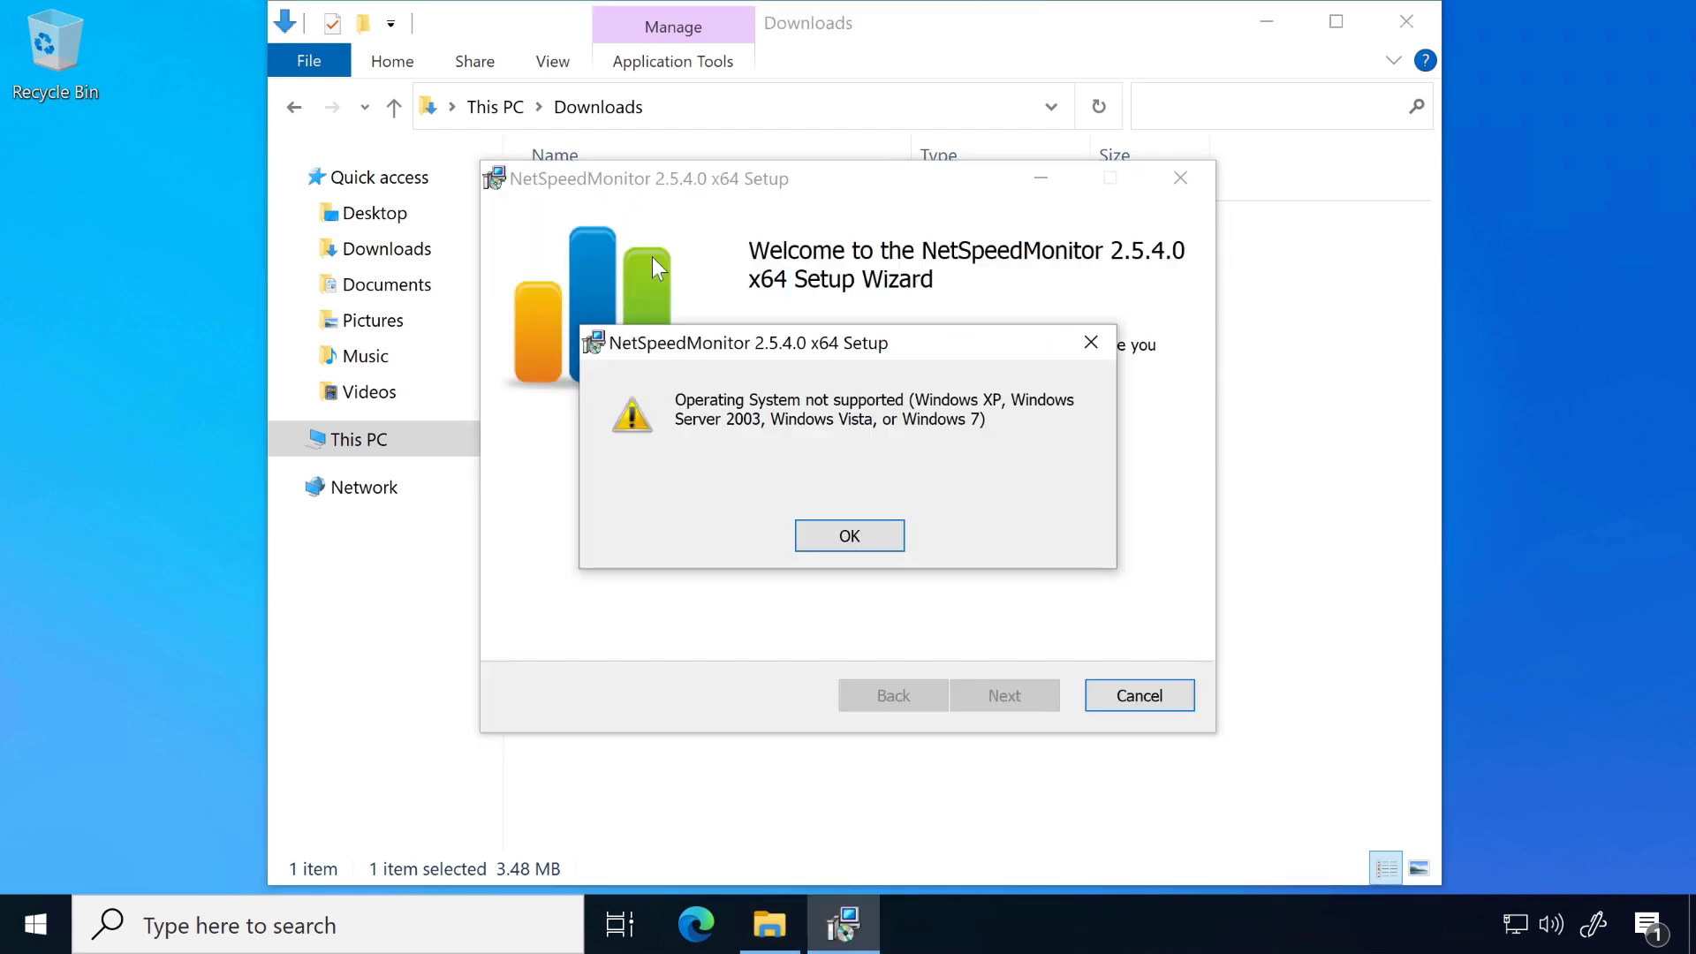
{"action": "left_click", "coordinate": [862, 538]}
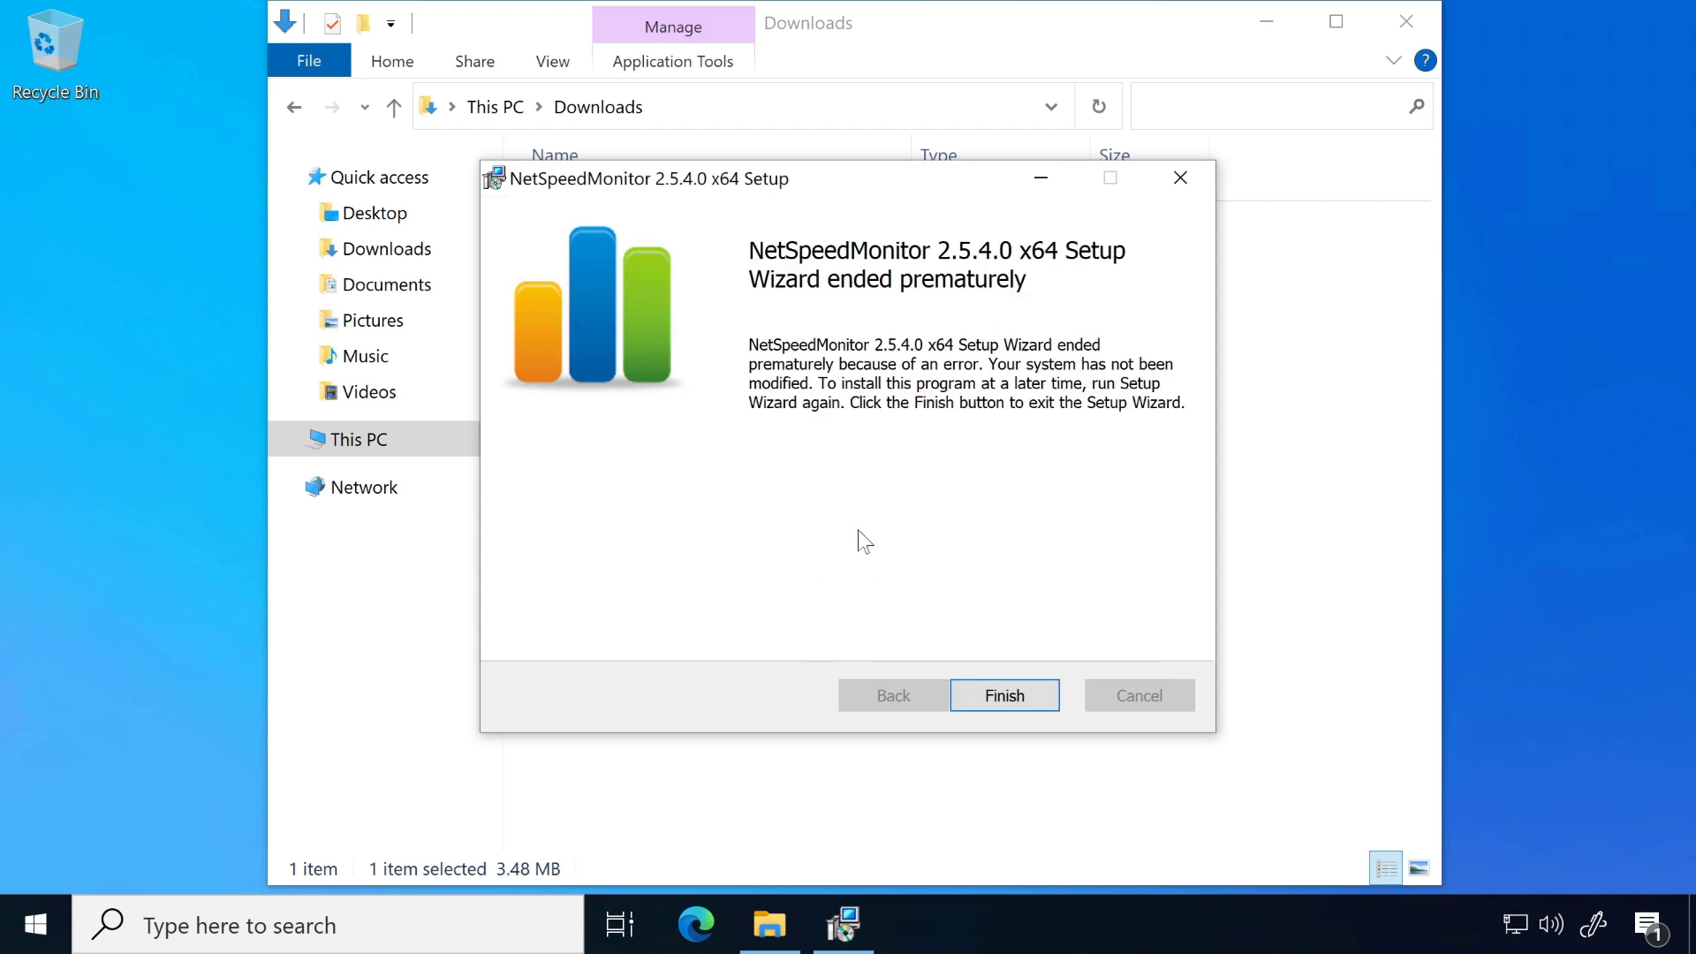
{"action": "left_click", "coordinate": [1032, 710]}
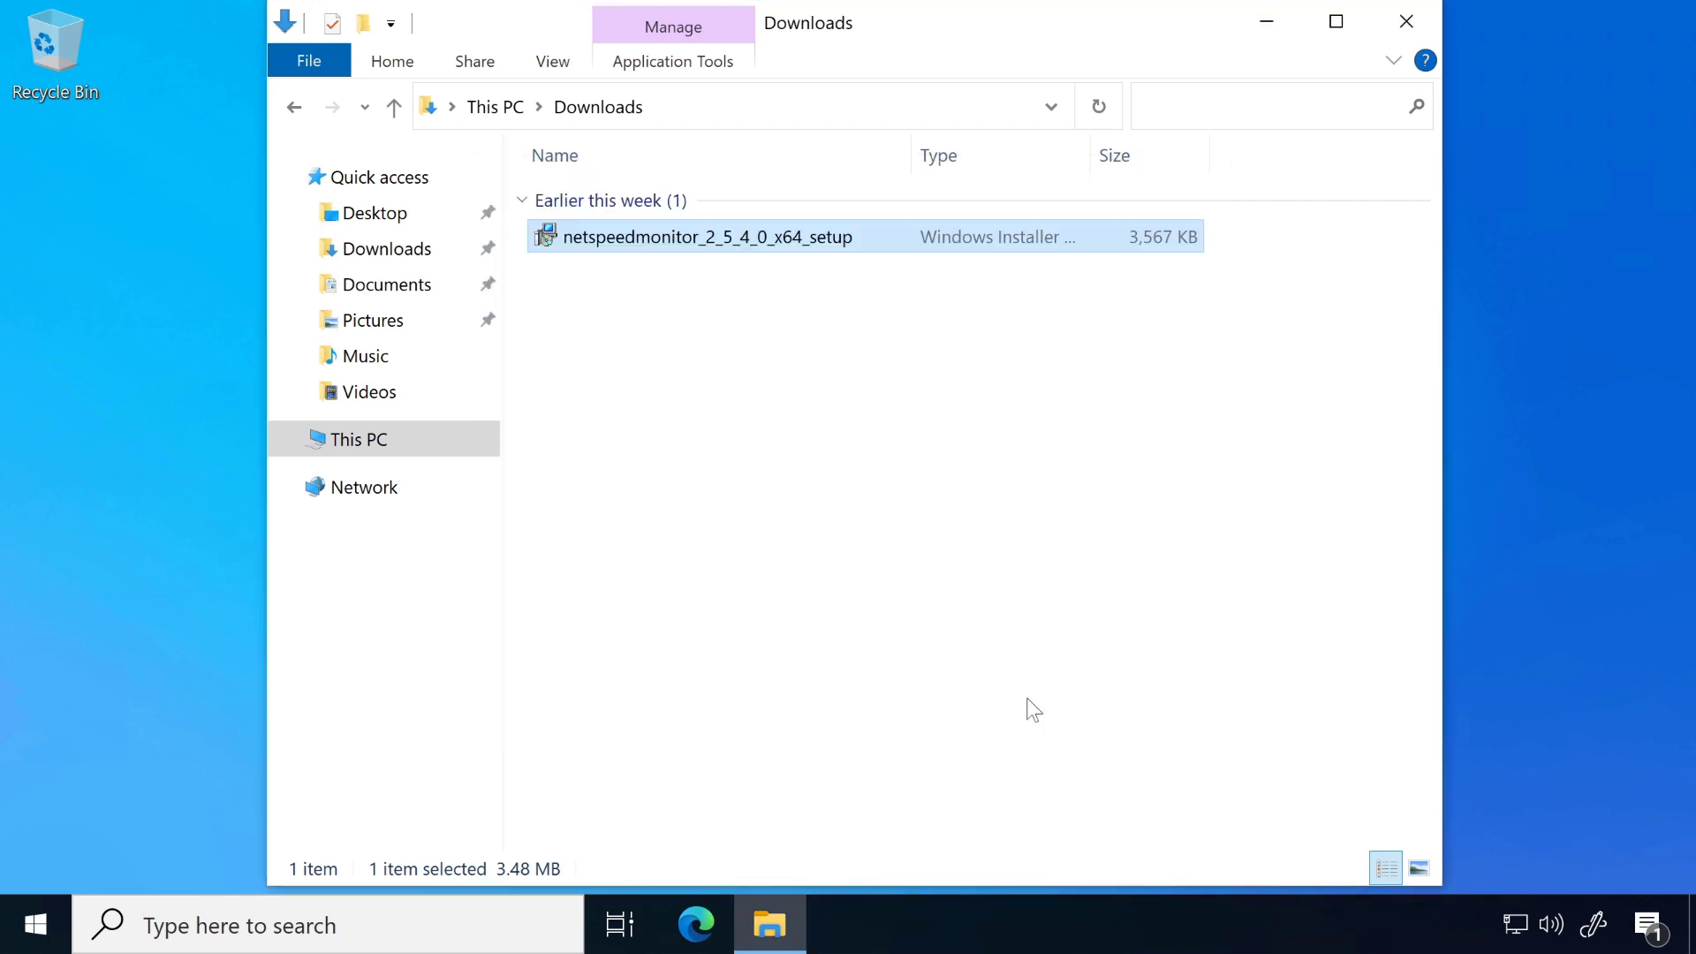
Step: Open the all-users compatibility settings in the properties of the netspeedmonitor_2_5_4_0_x64_setup installer
{"action": "right_click", "coordinate": [655, 241]}
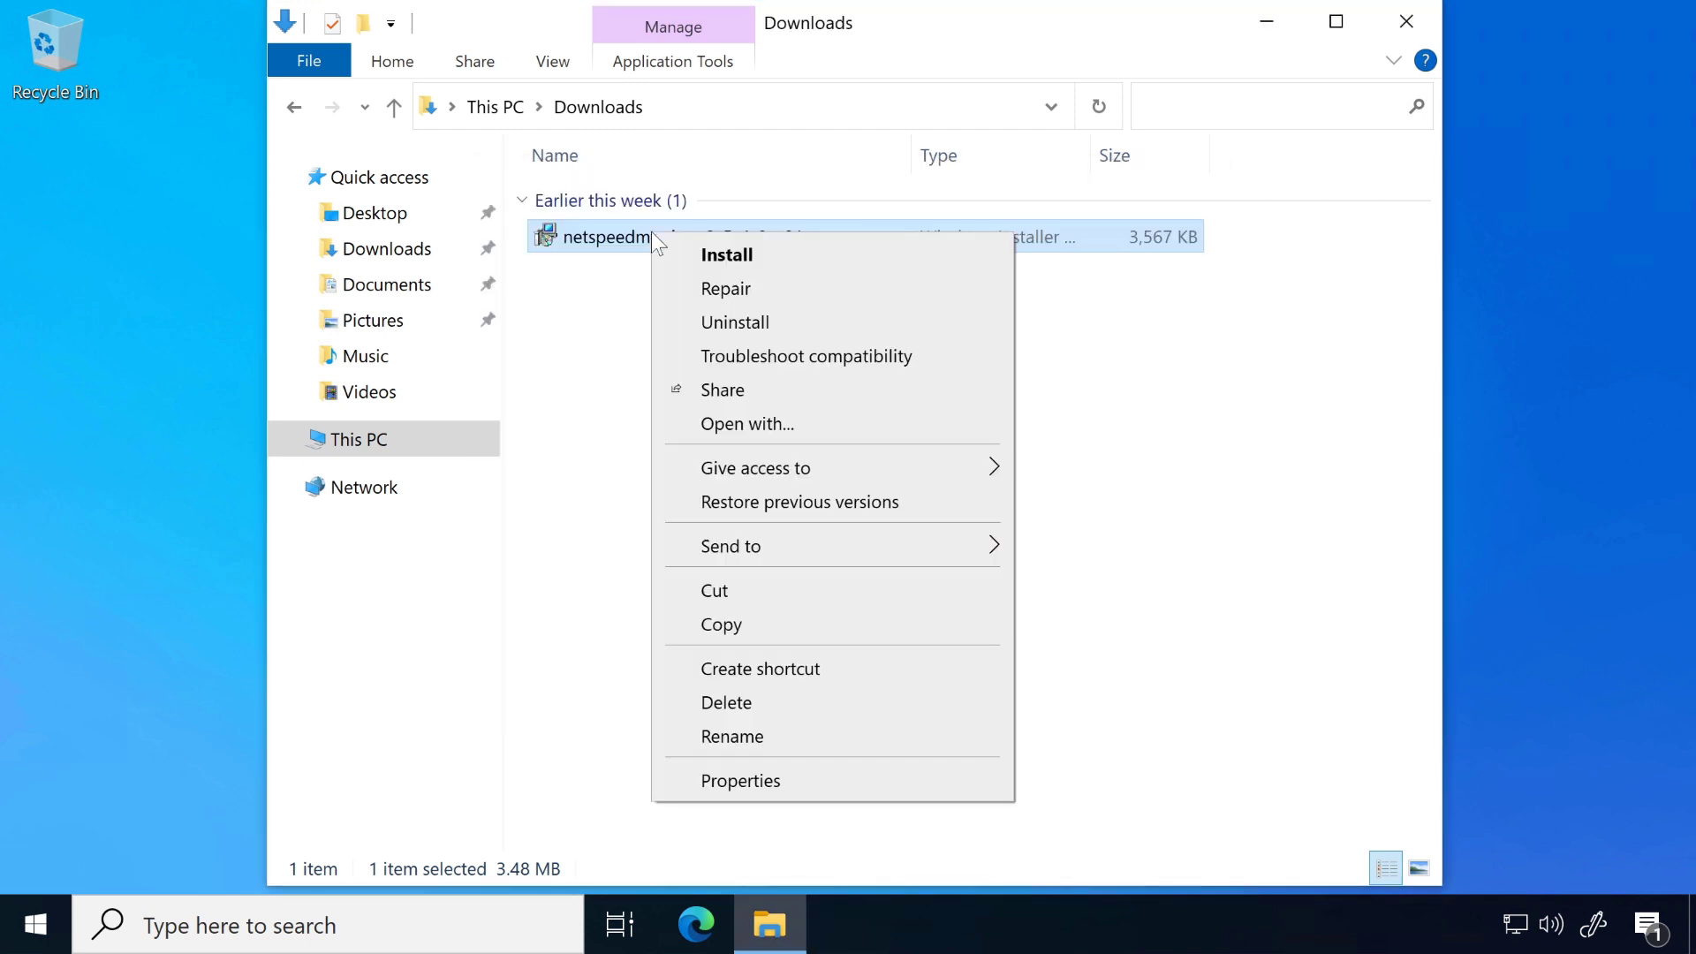
{"action": "left_click", "coordinate": [742, 782]}
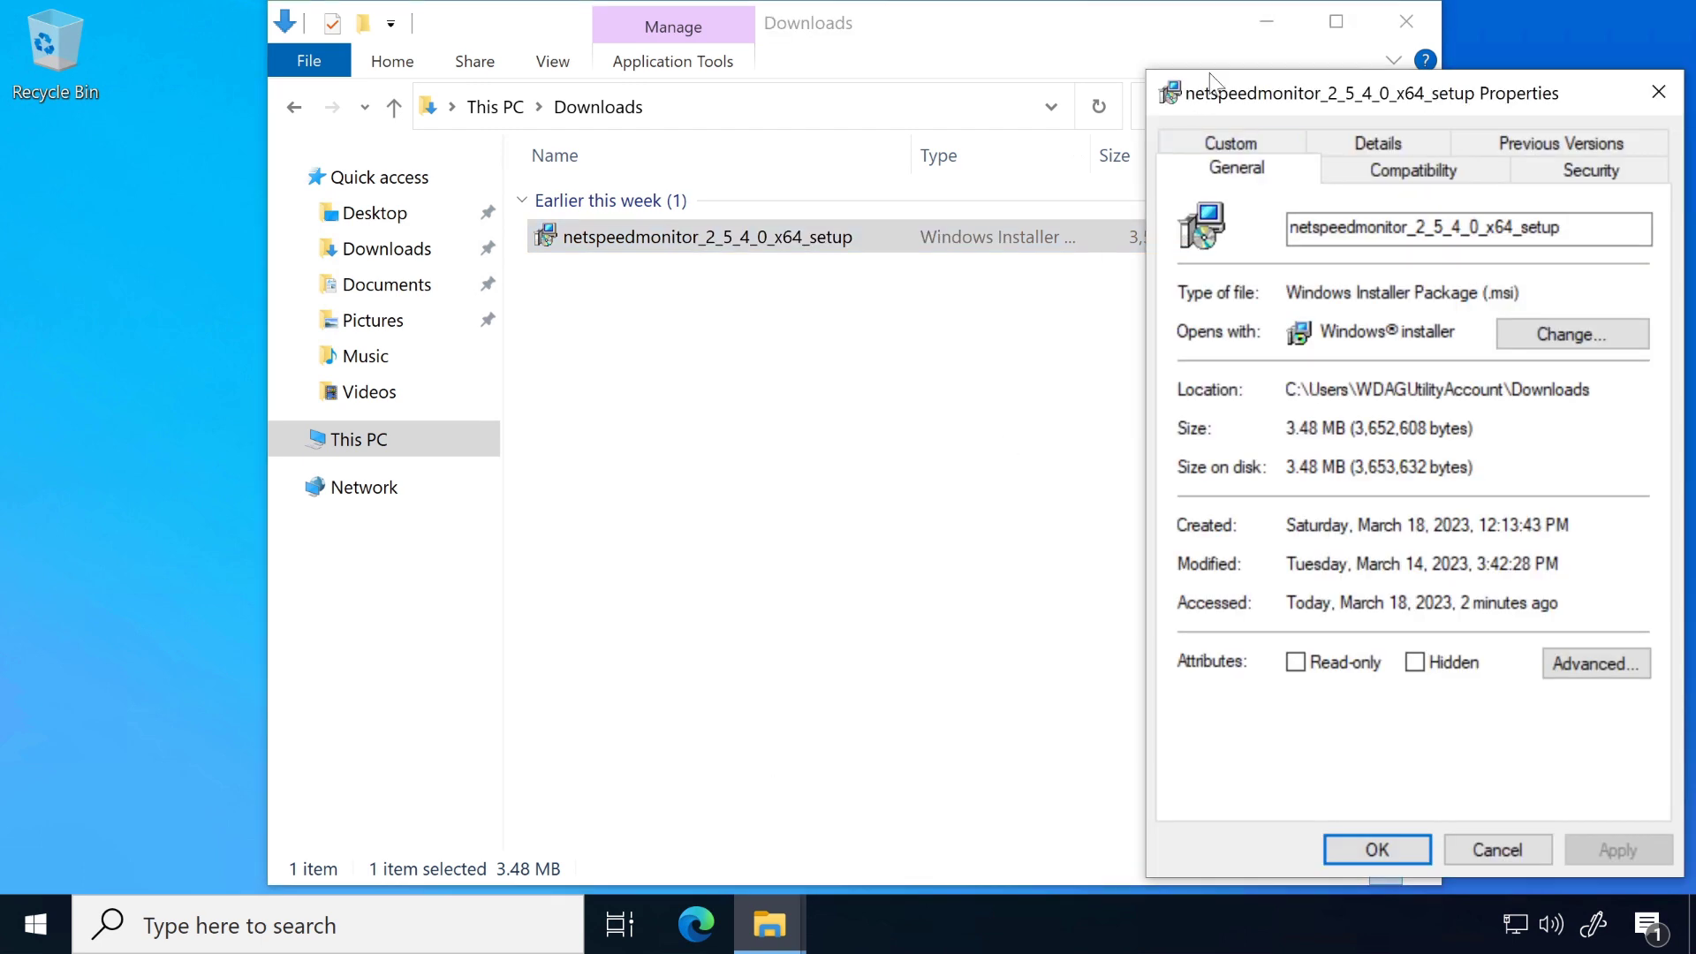
{"action": "left_click_drag", "start_coordinate": [1228, 88], "coordinate": [681, 77]}
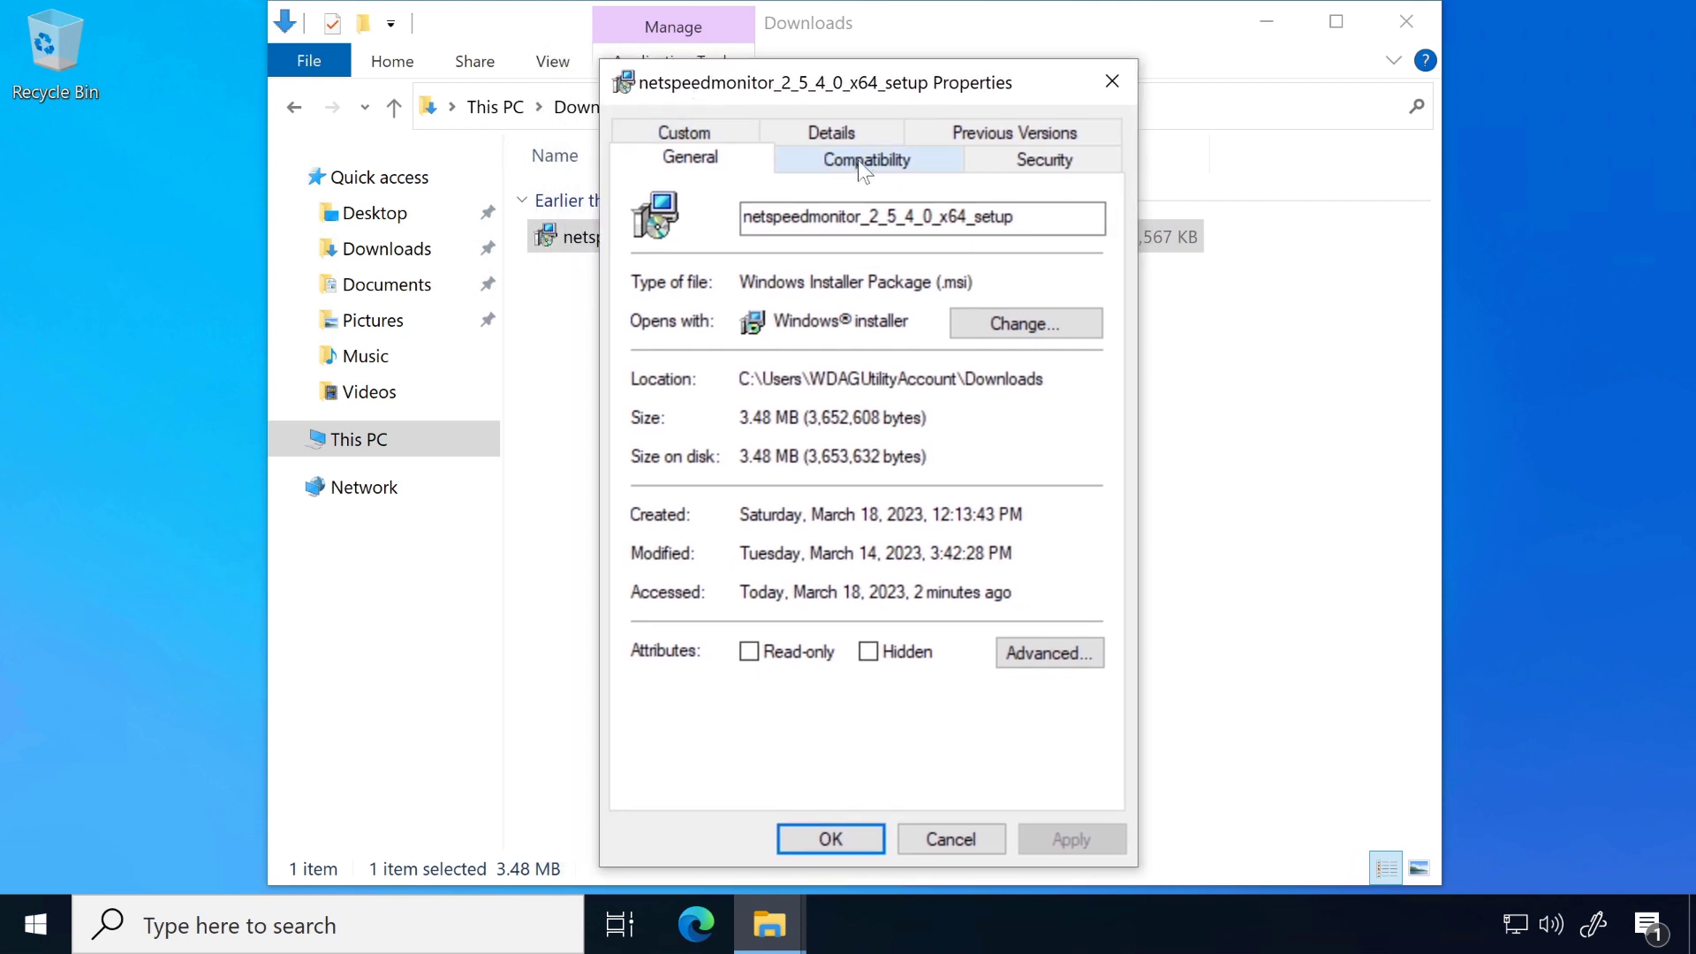
{"action": "left_click", "coordinate": [896, 163]}
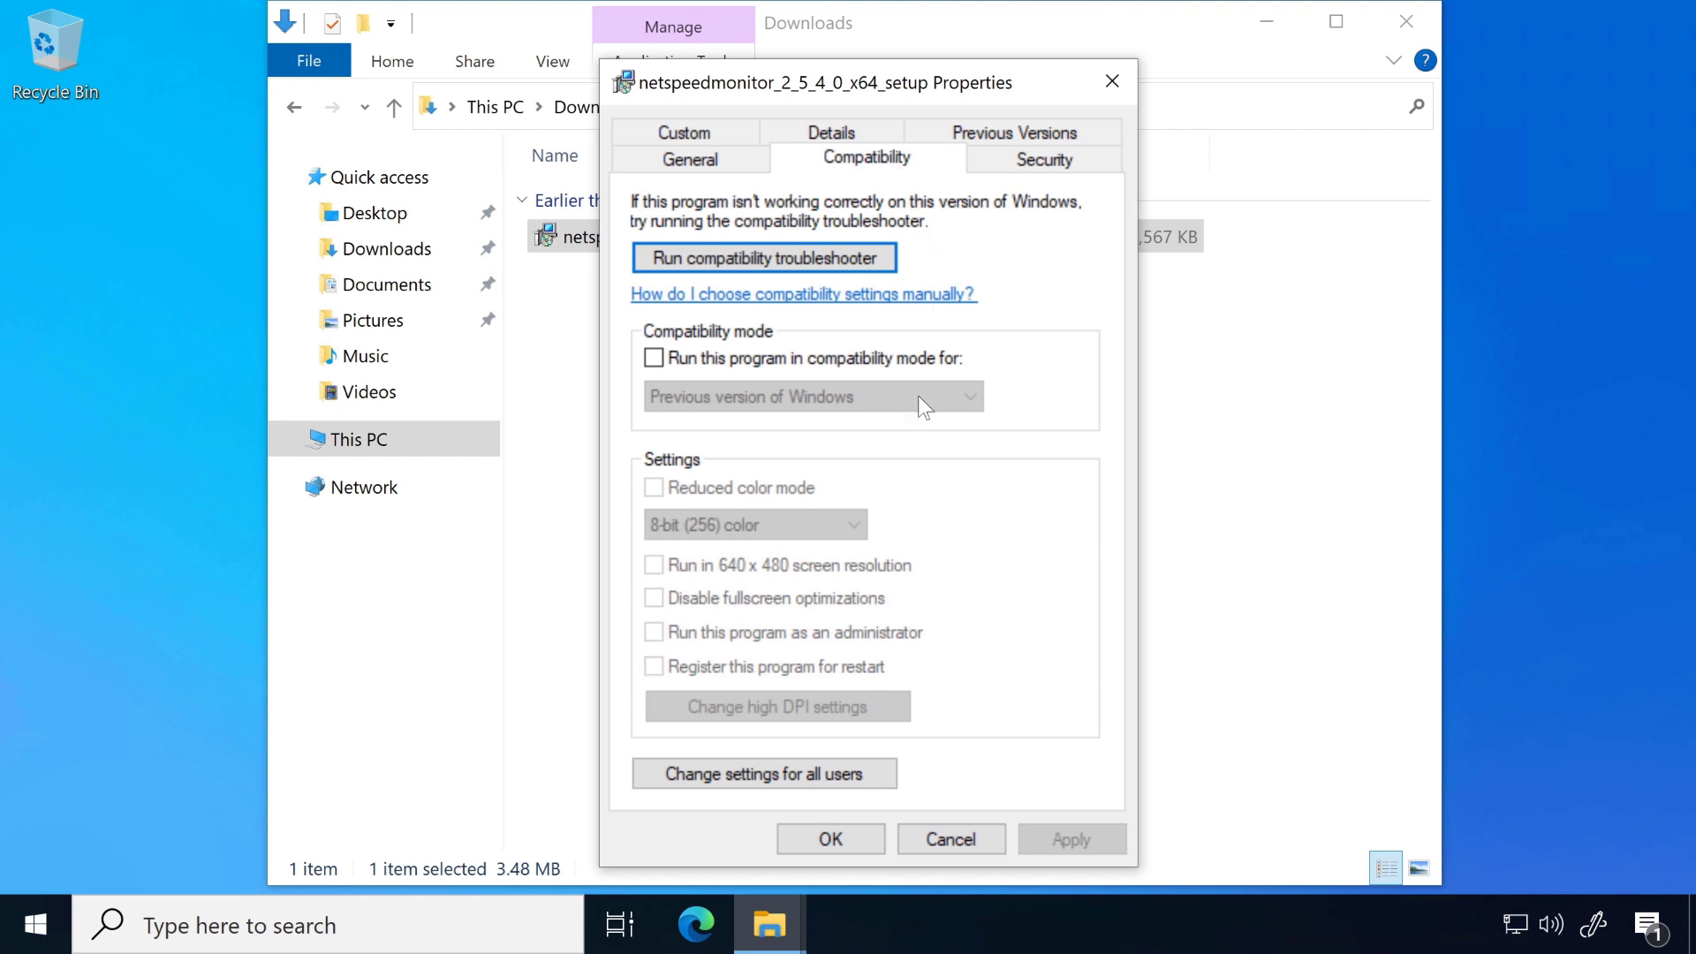
{"action": "left_click", "coordinate": [814, 778]}
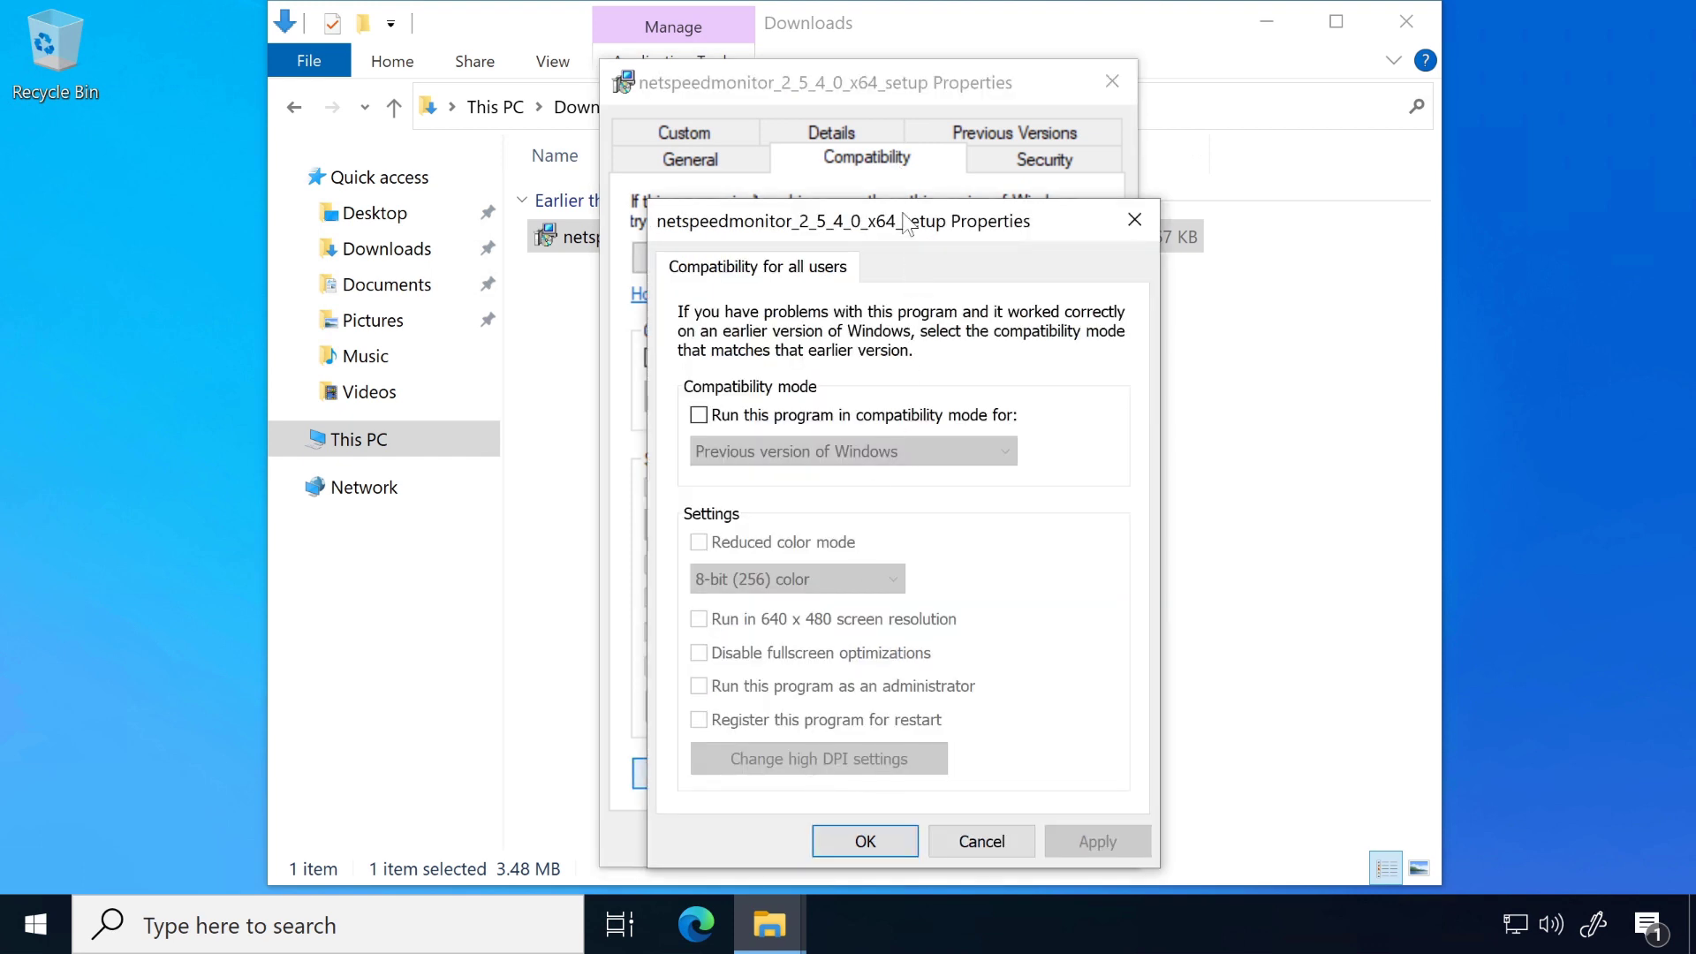
{"action": "left_click_drag", "start_coordinate": [903, 207], "coordinate": [868, 197]}
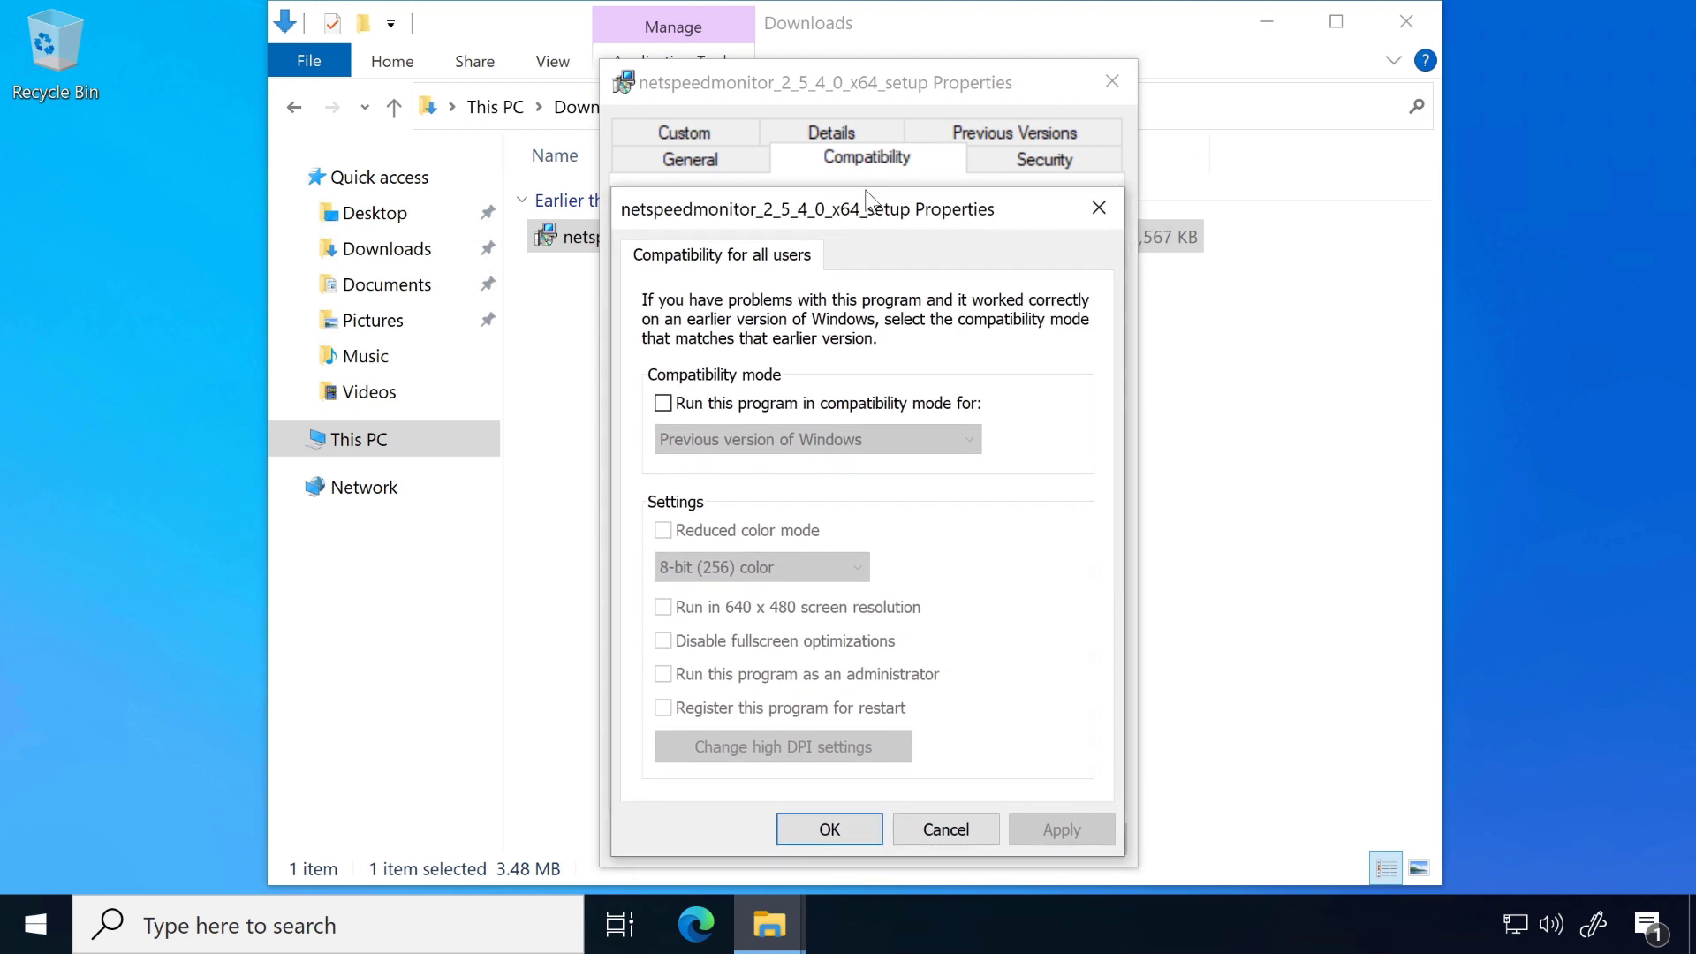
Step: Enable compatibility mode for "Previous version of Windows" for all users, then apply it and close the installer's properties
{"action": "left_click", "coordinate": [663, 405]}
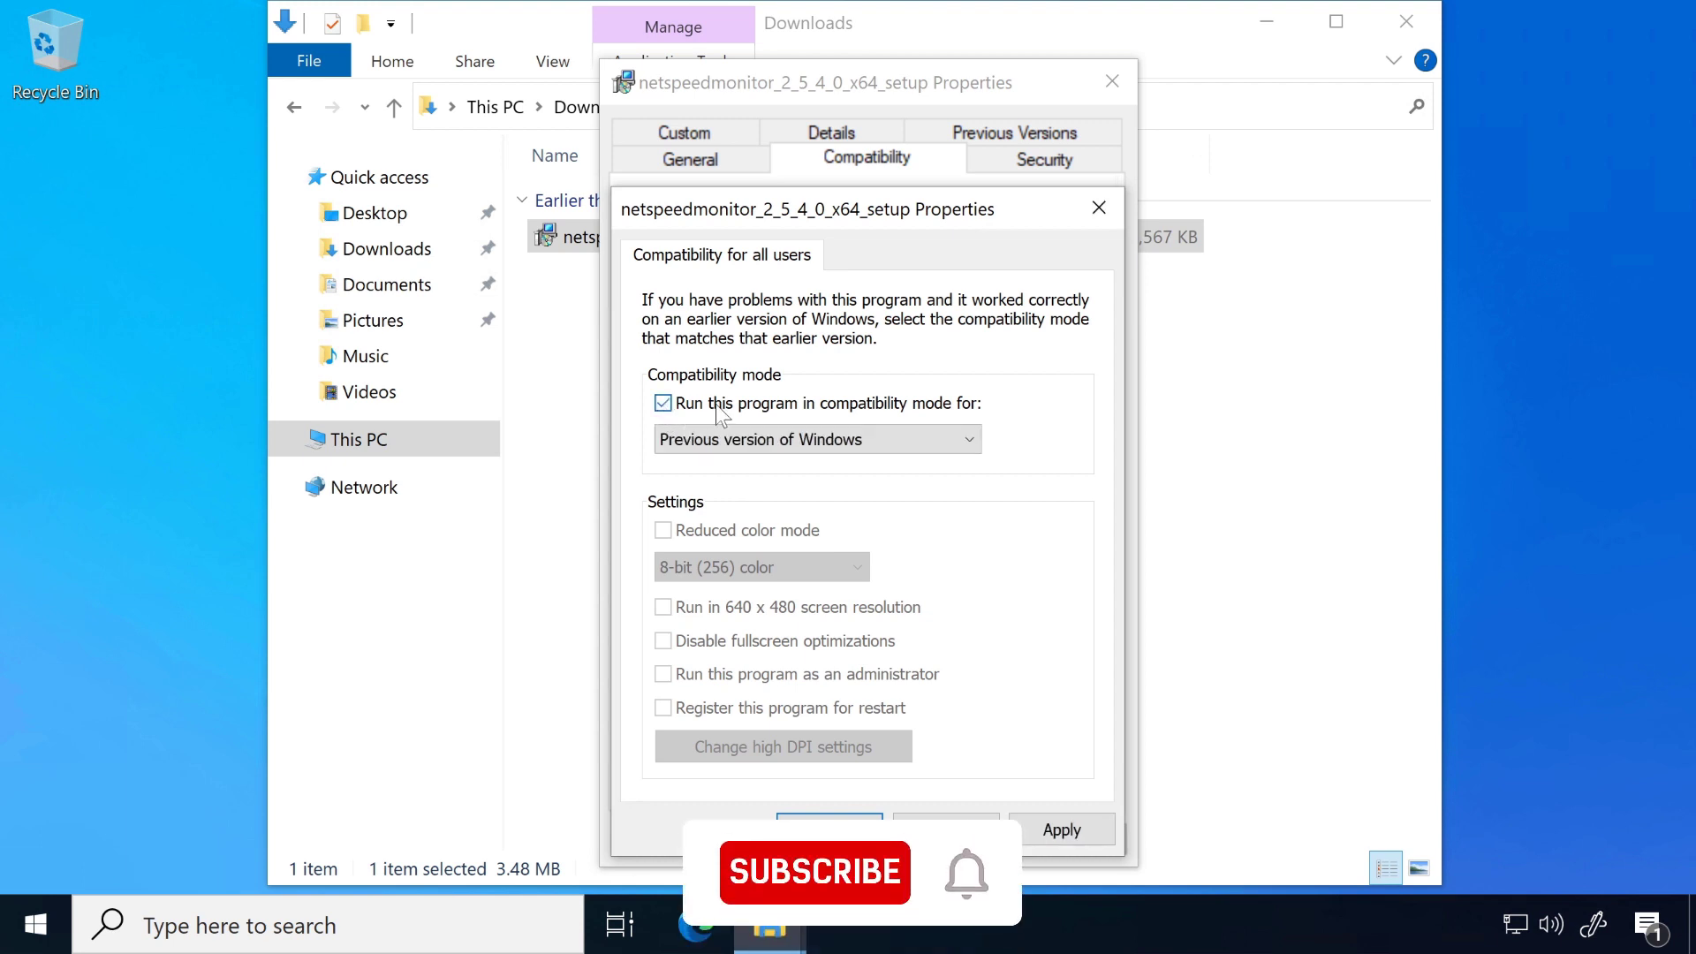
{"action": "left_click", "coordinate": [771, 441]}
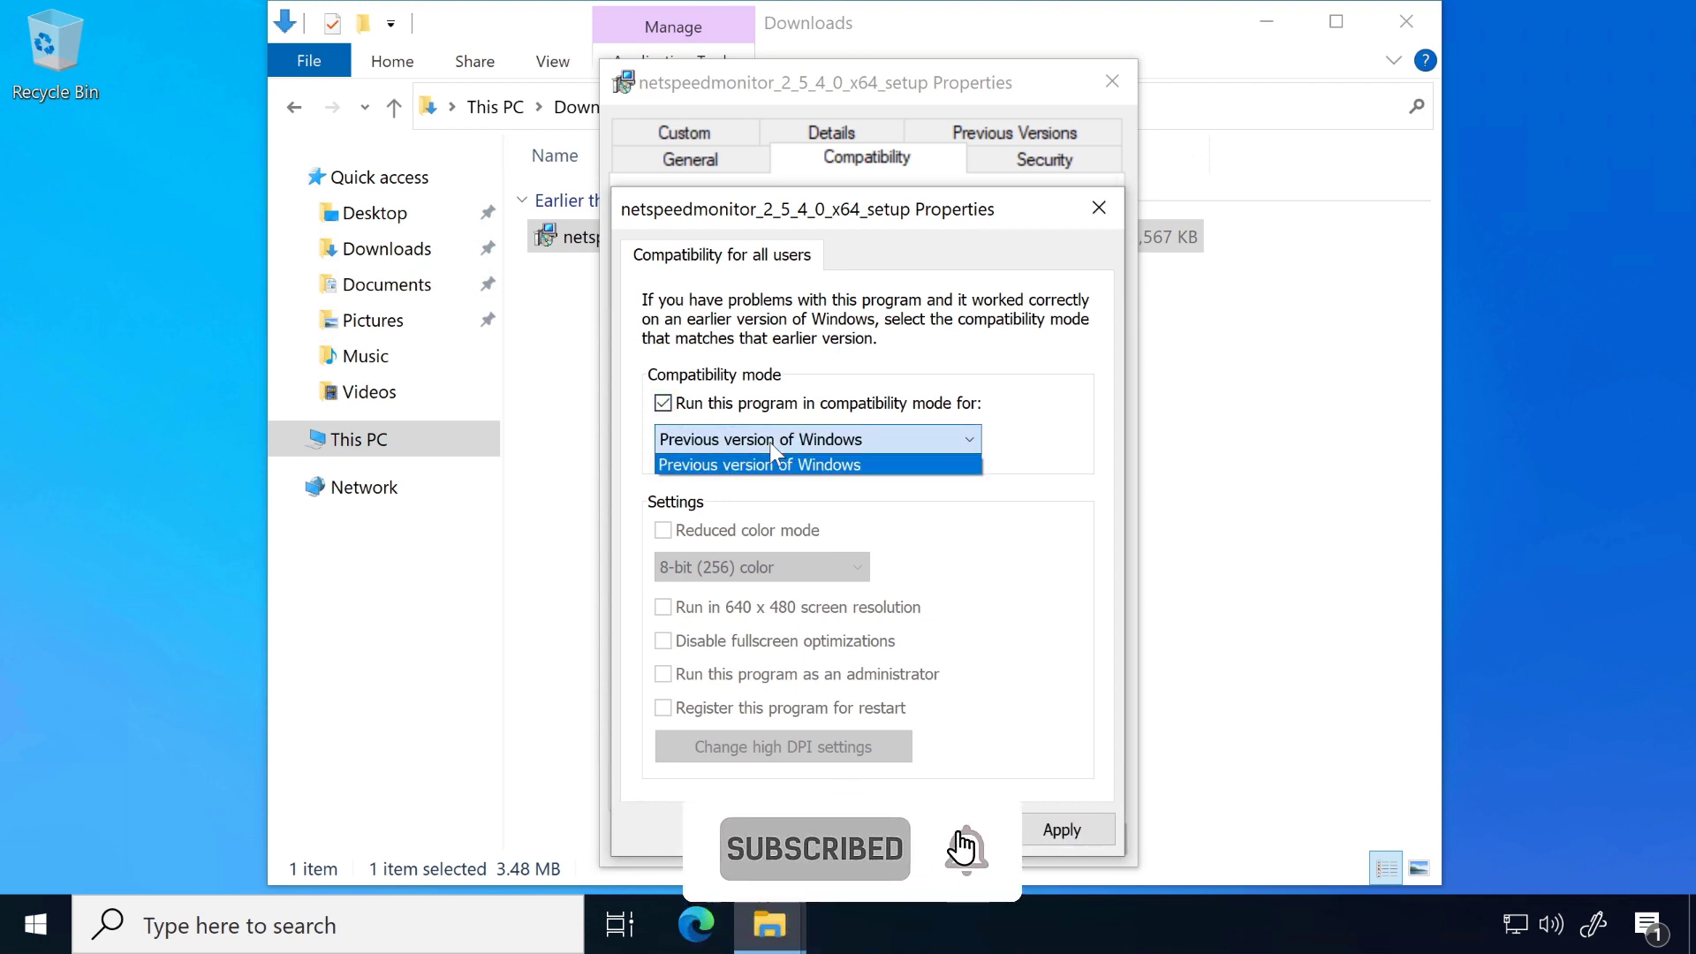
{"action": "left_click", "coordinate": [770, 444]}
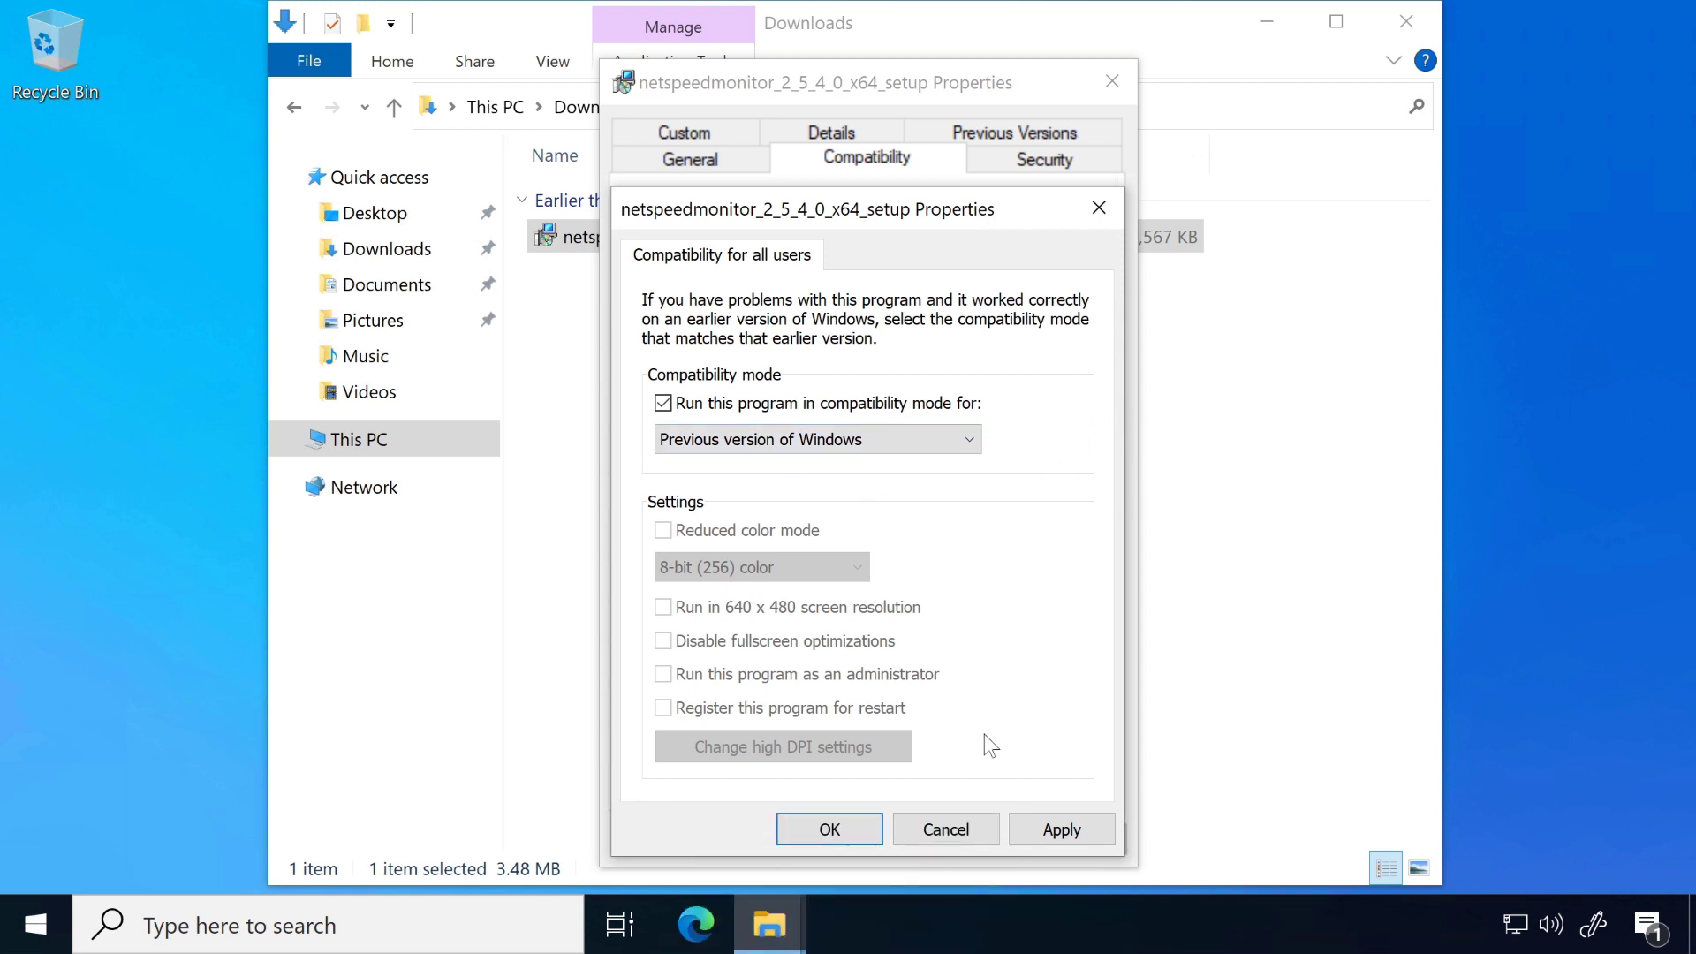
{"action": "left_click", "coordinate": [1058, 839]}
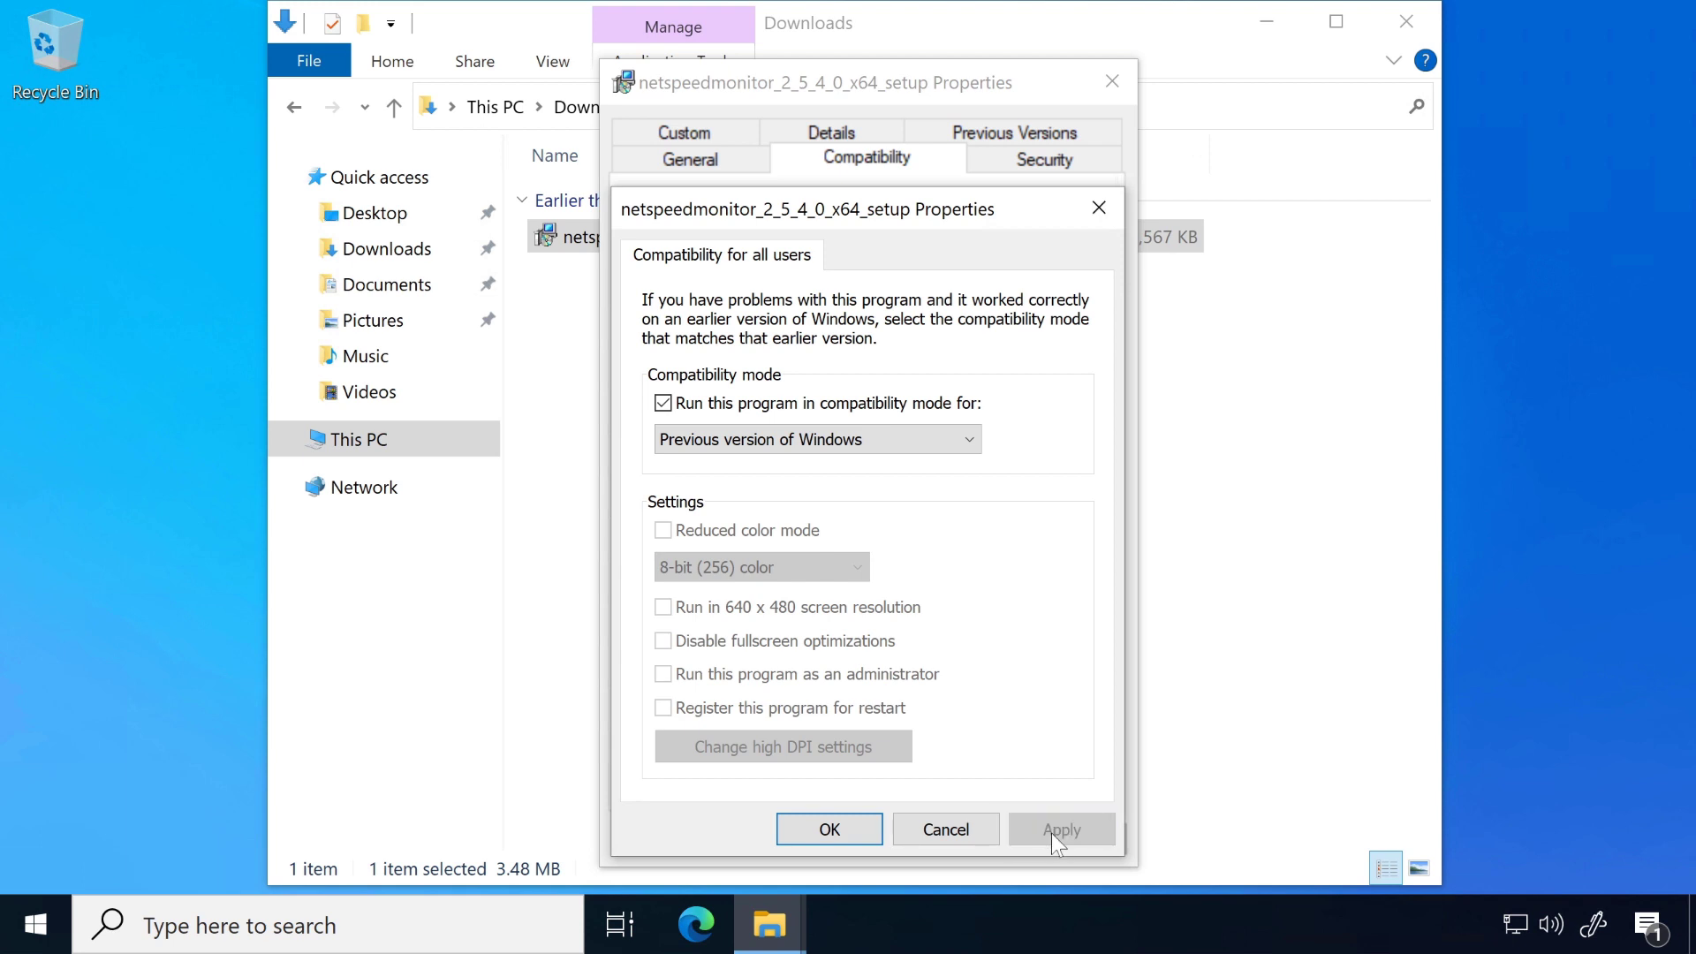
{"action": "left_click", "coordinate": [814, 835]}
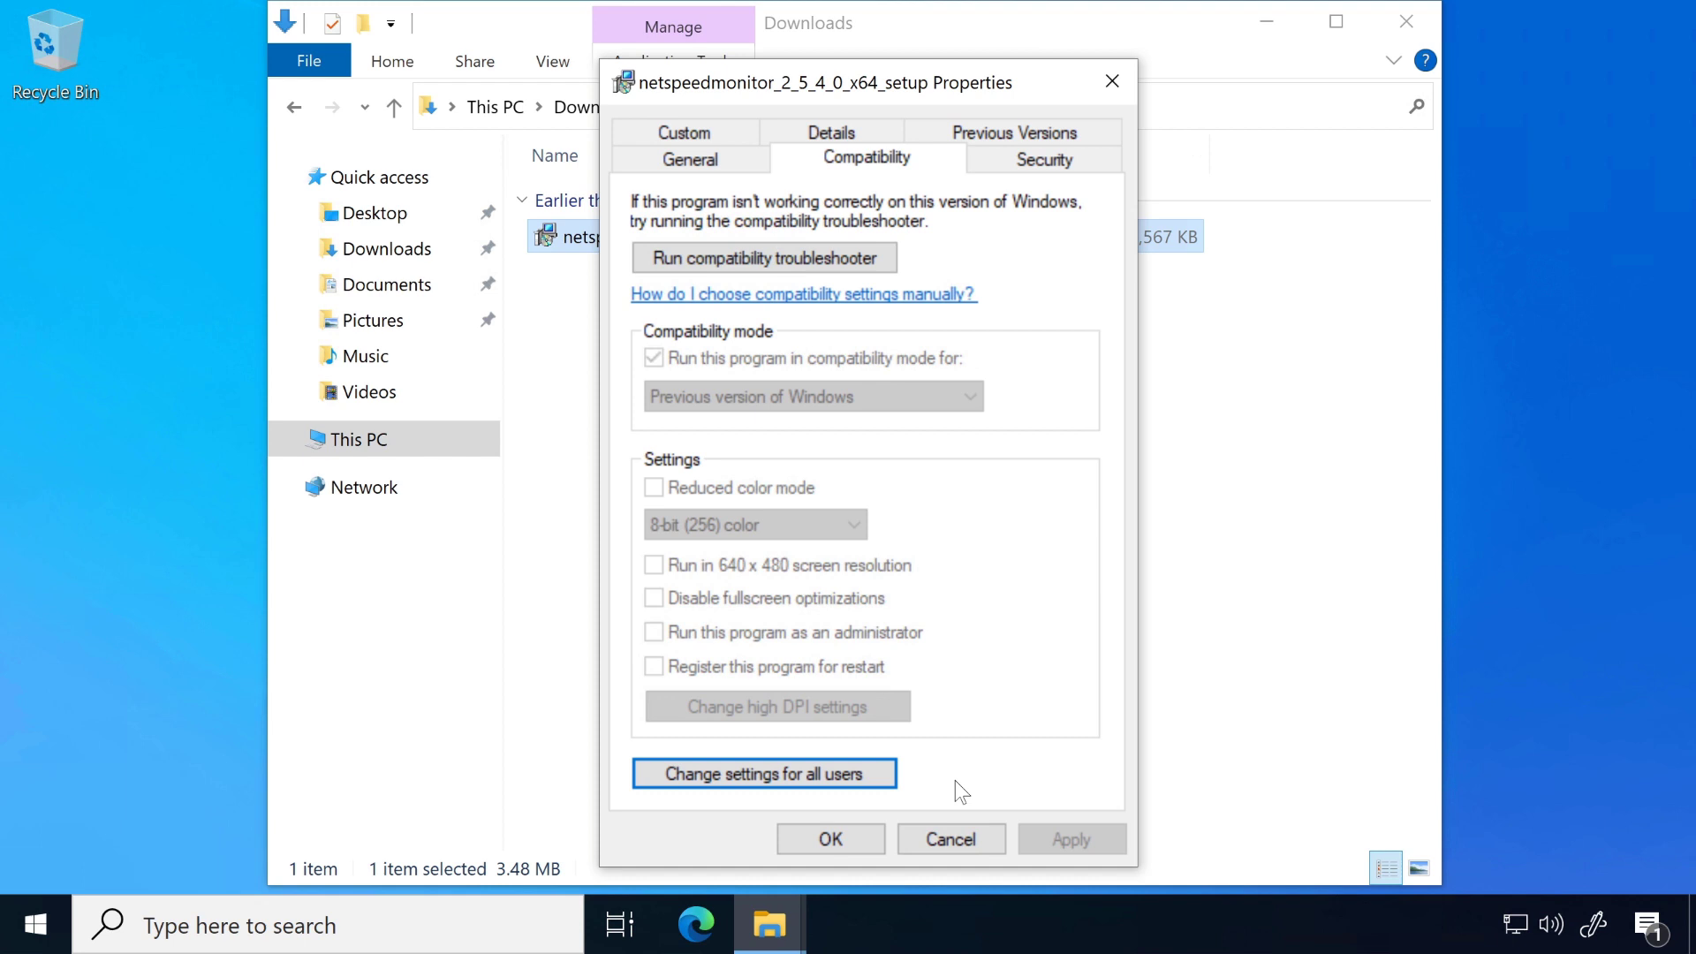
{"action": "left_click", "coordinate": [848, 830]}
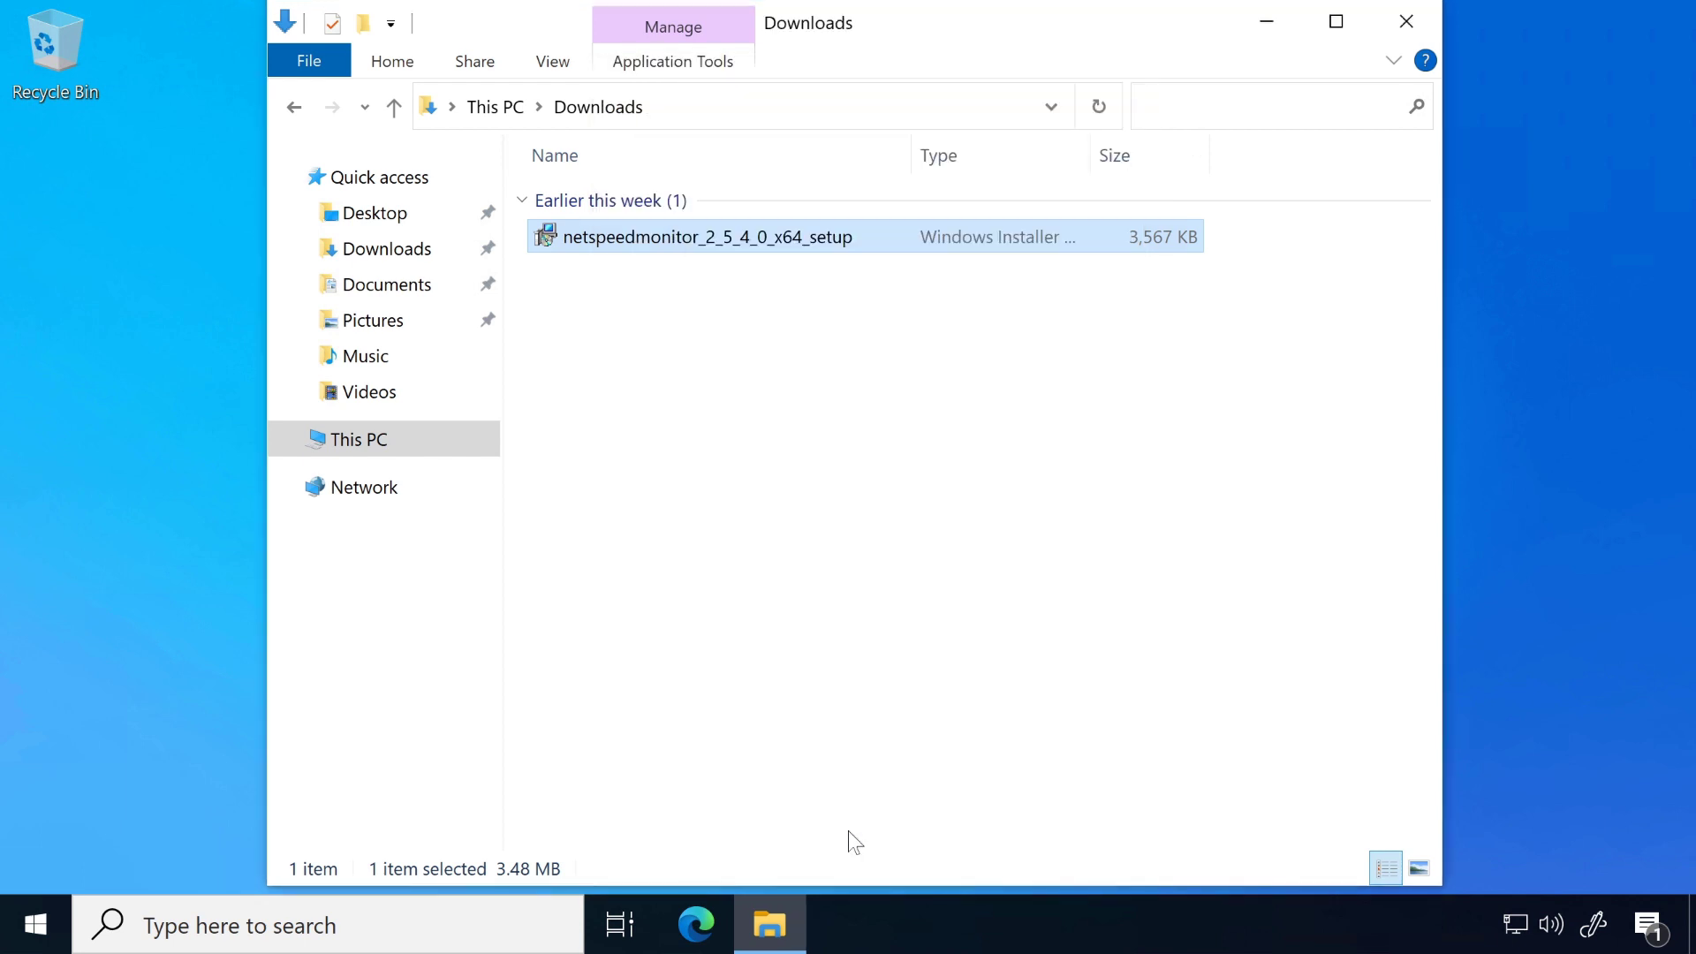
Step: Start installing NetSpeedMonitor from the setup package, skip the donation page and accept the license agreement
{"action": "right_click", "coordinate": [644, 238]}
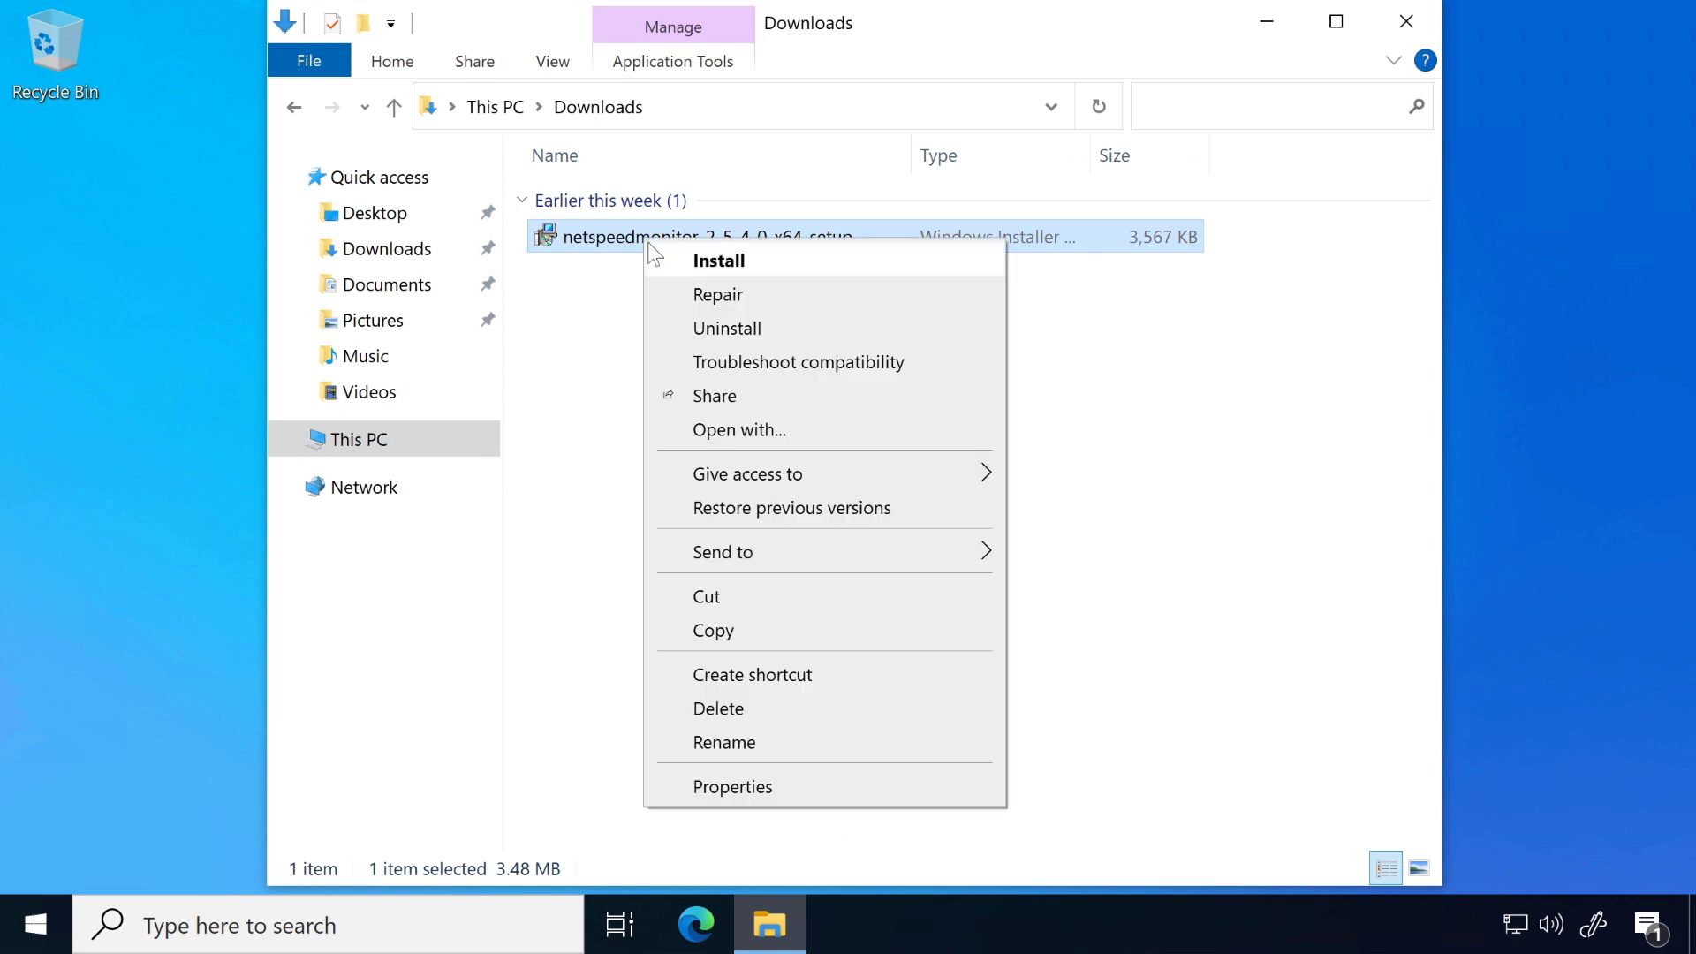
{"action": "left_click", "coordinate": [720, 261]}
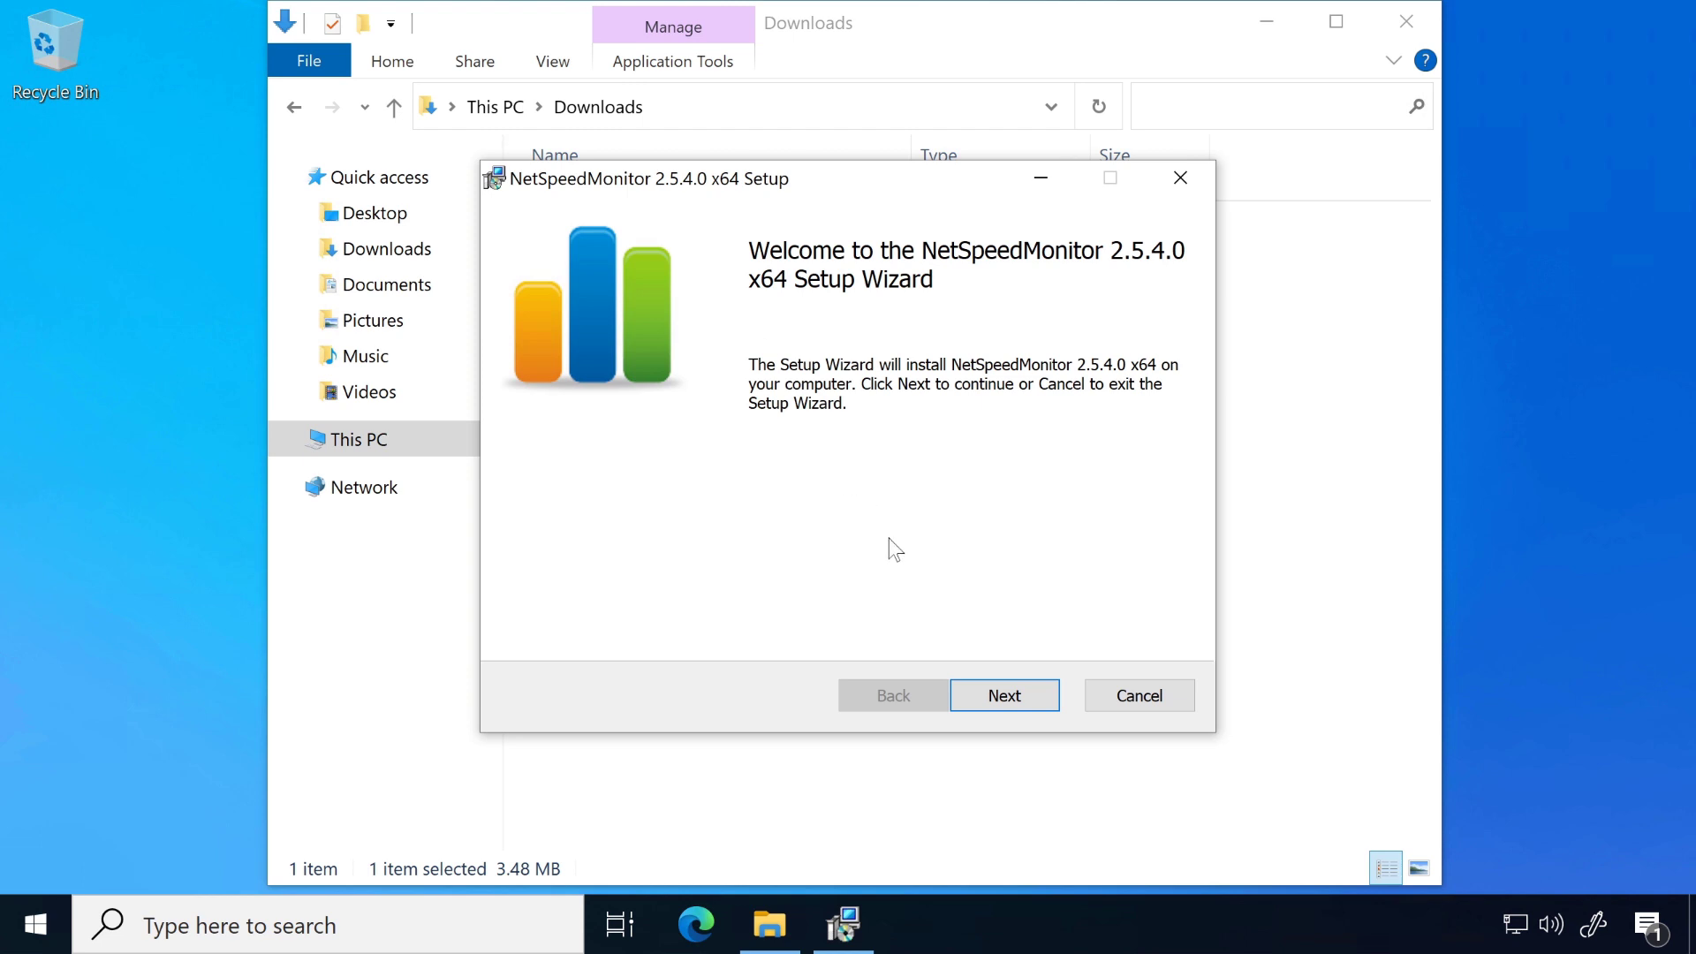
{"action": "left_click", "coordinate": [1008, 708]}
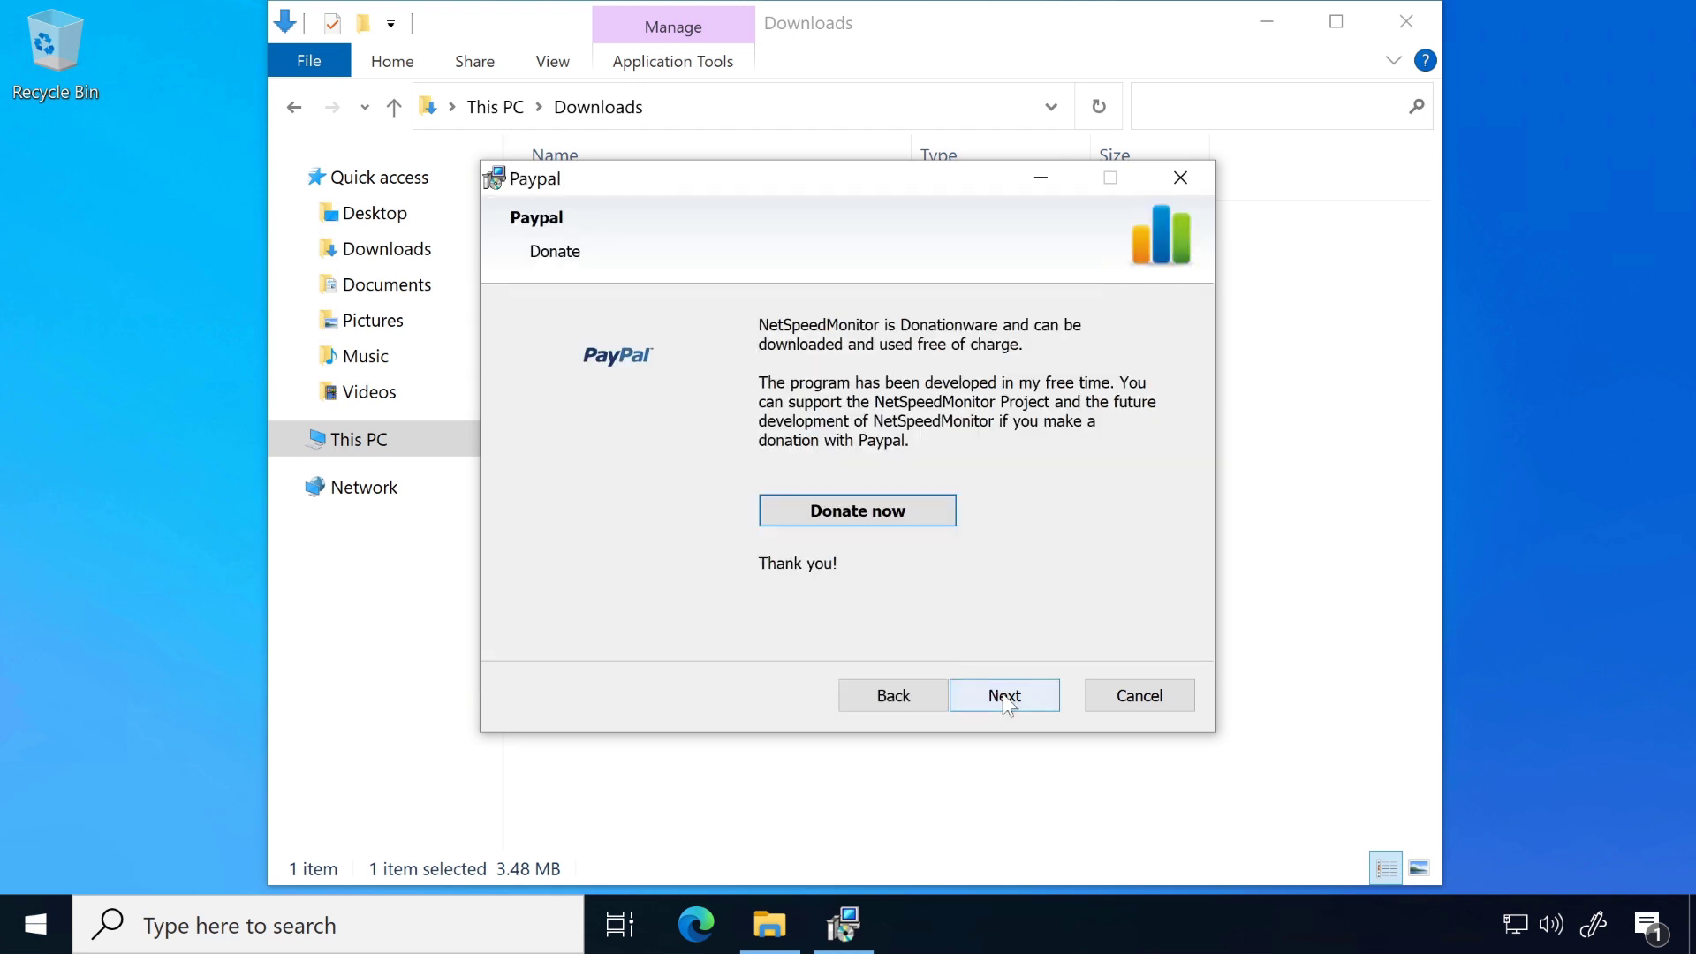
{"action": "left_click", "coordinate": [995, 695]}
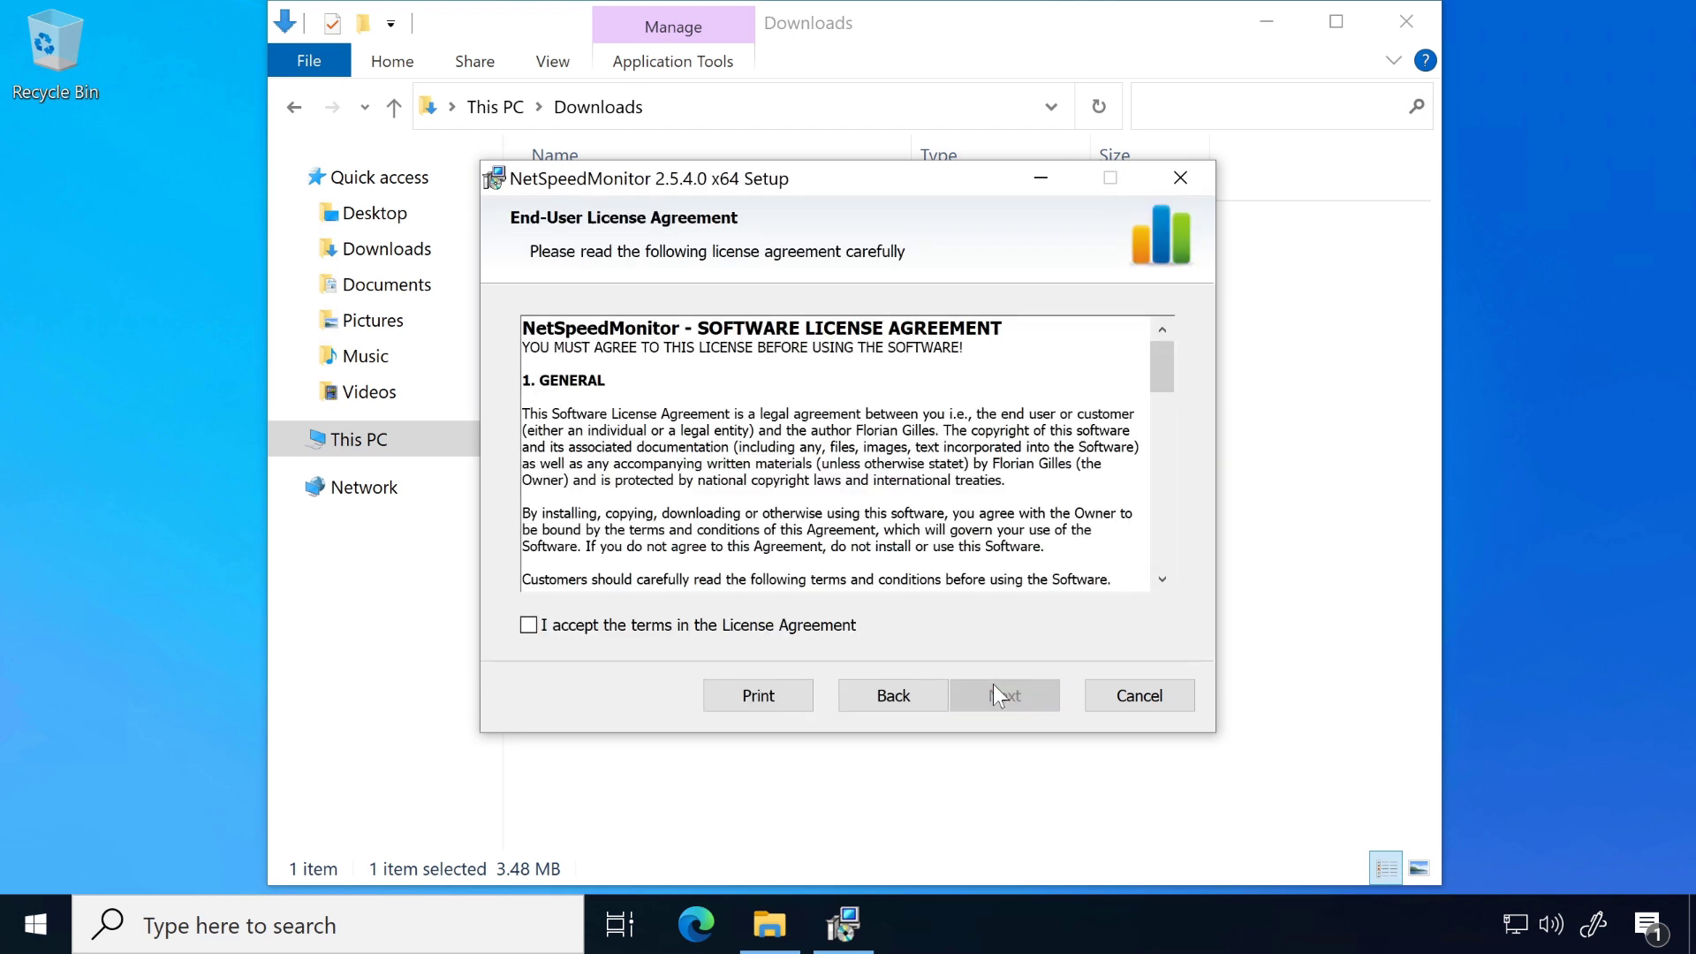
{"action": "left_click", "coordinate": [528, 625]}
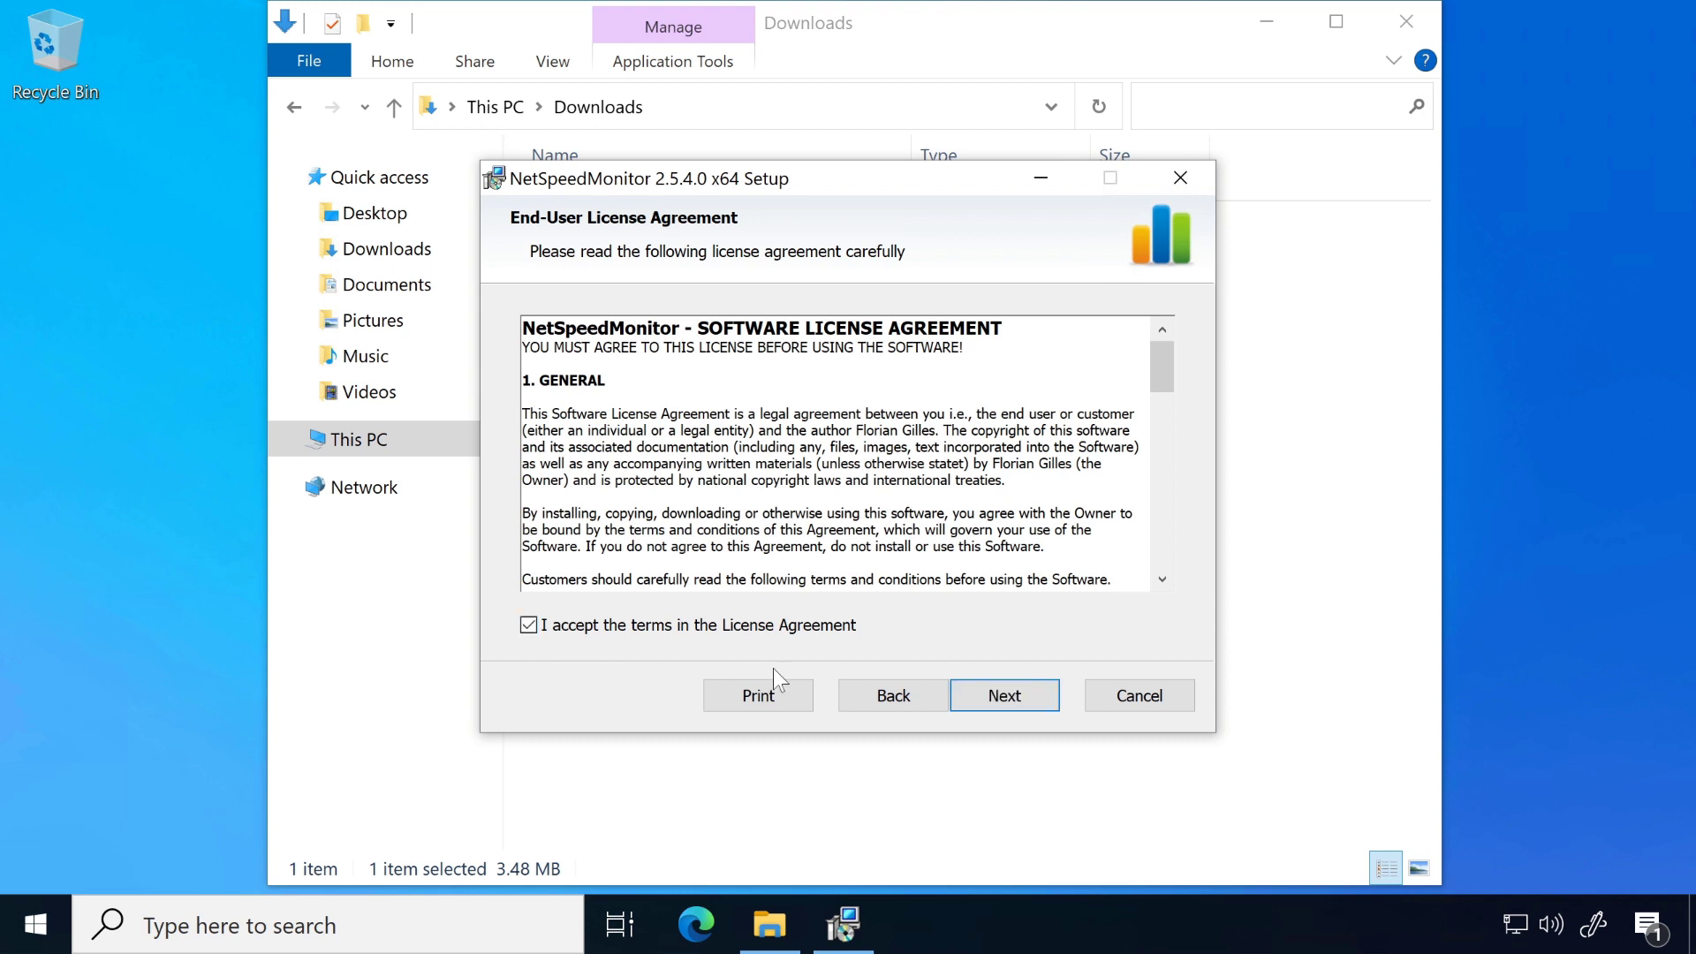
{"action": "left_click", "coordinate": [1009, 696]}
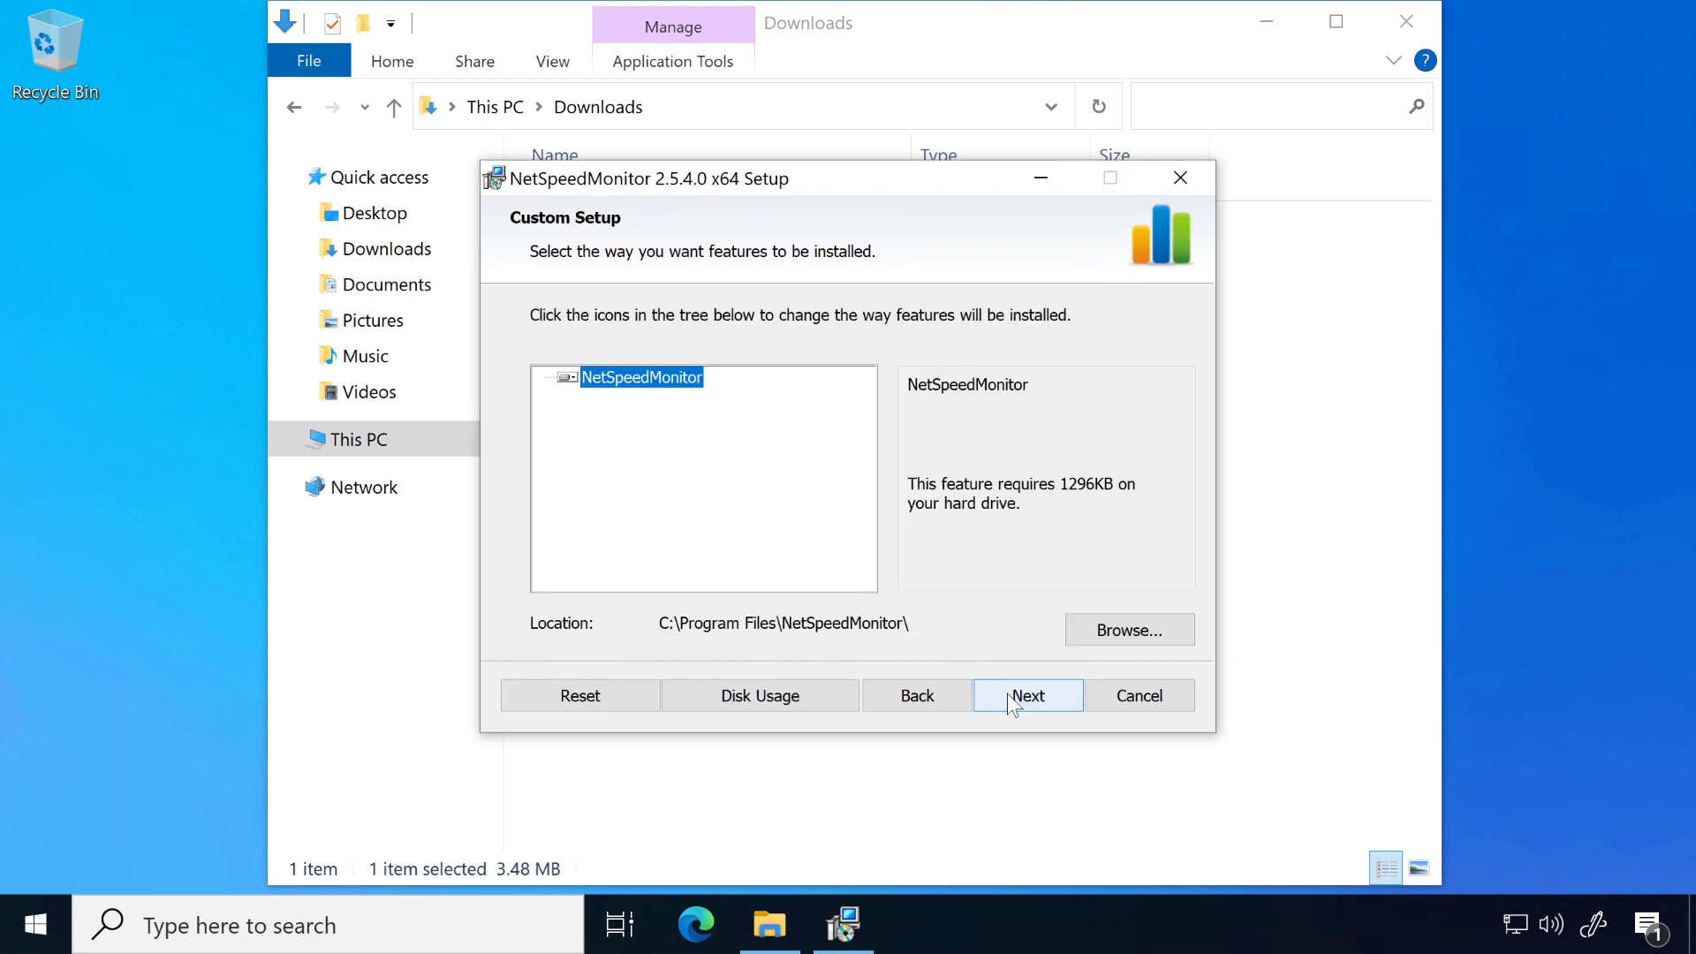
Step: Copy the destination folder path C:\Program Files\NetSpeedMonitor\ and keep it as the install location
{"action": "left_click", "coordinate": [1080, 632]}
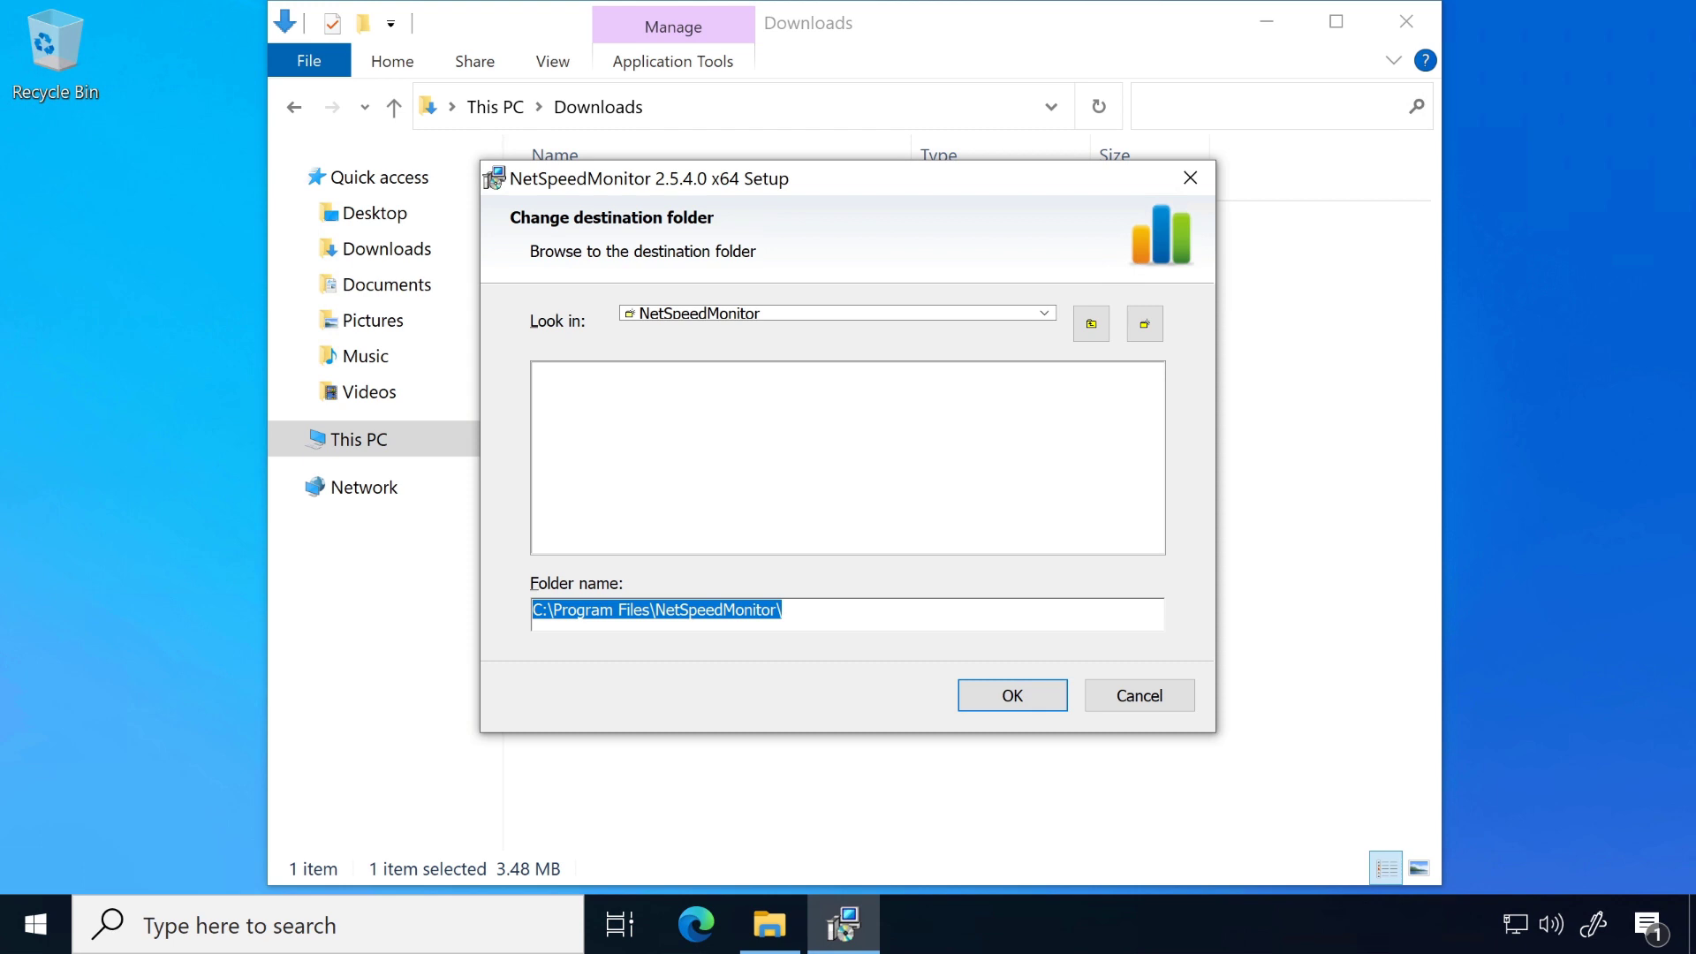
{"action": "left_click", "coordinate": [786, 611]}
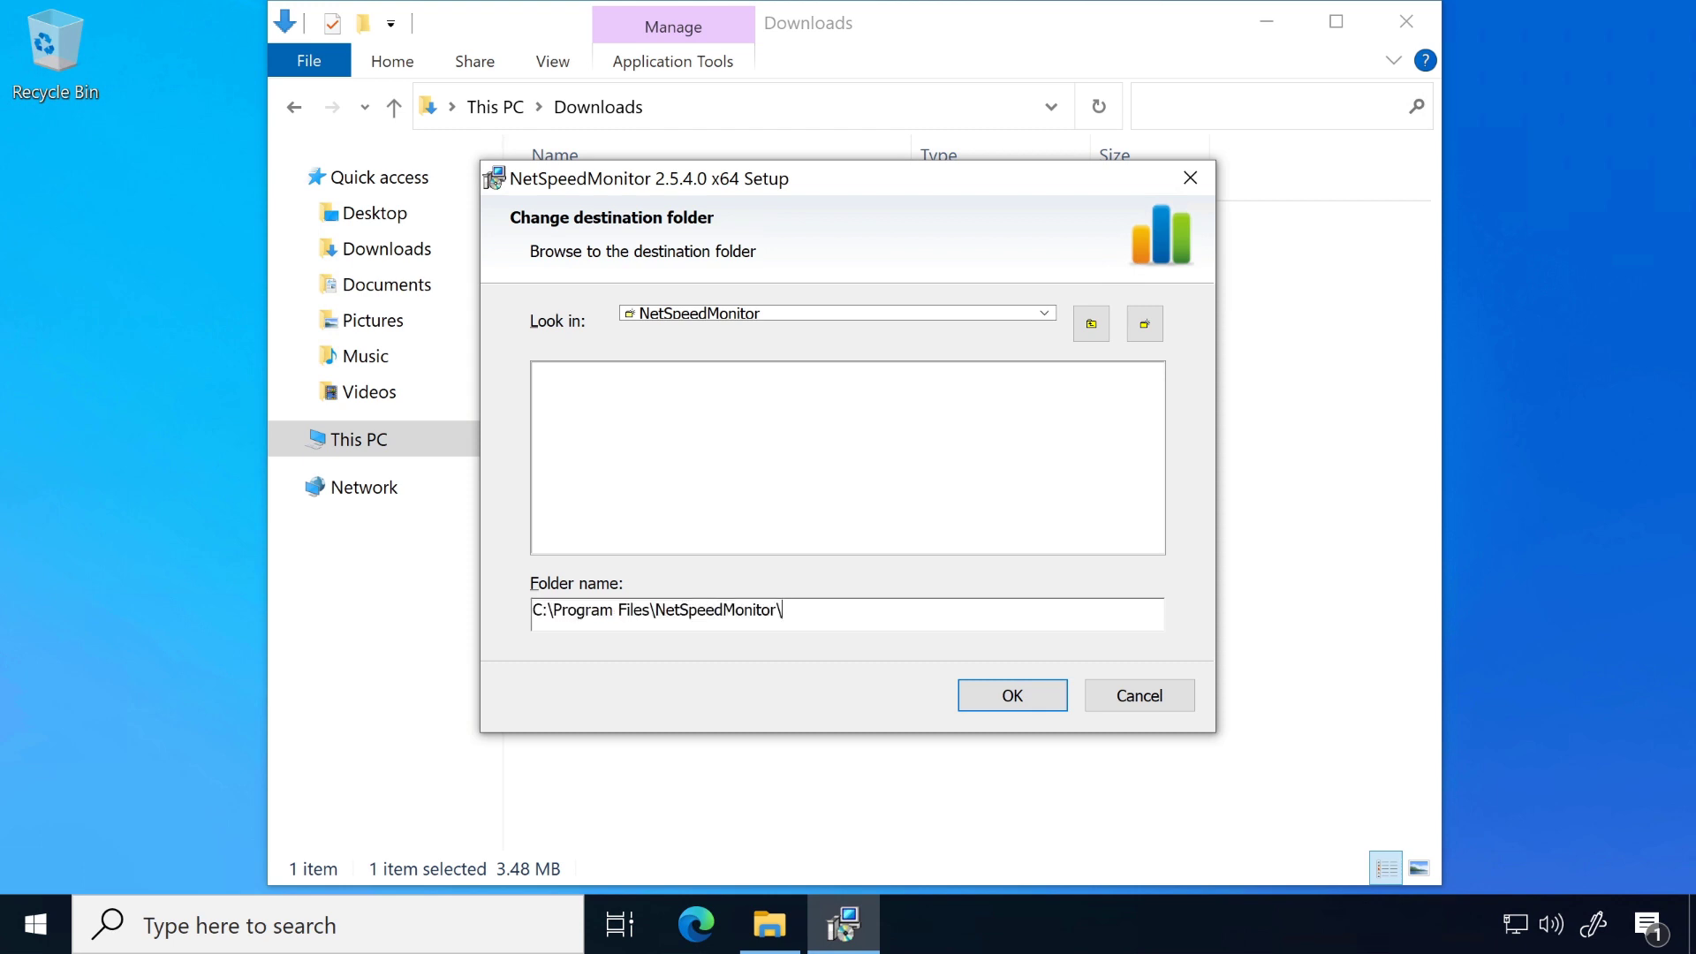
{"action": "left_click_drag", "start_coordinate": [785, 611], "coordinate": [532, 611]}
{"action": "key", "text": "ctrl+c"}
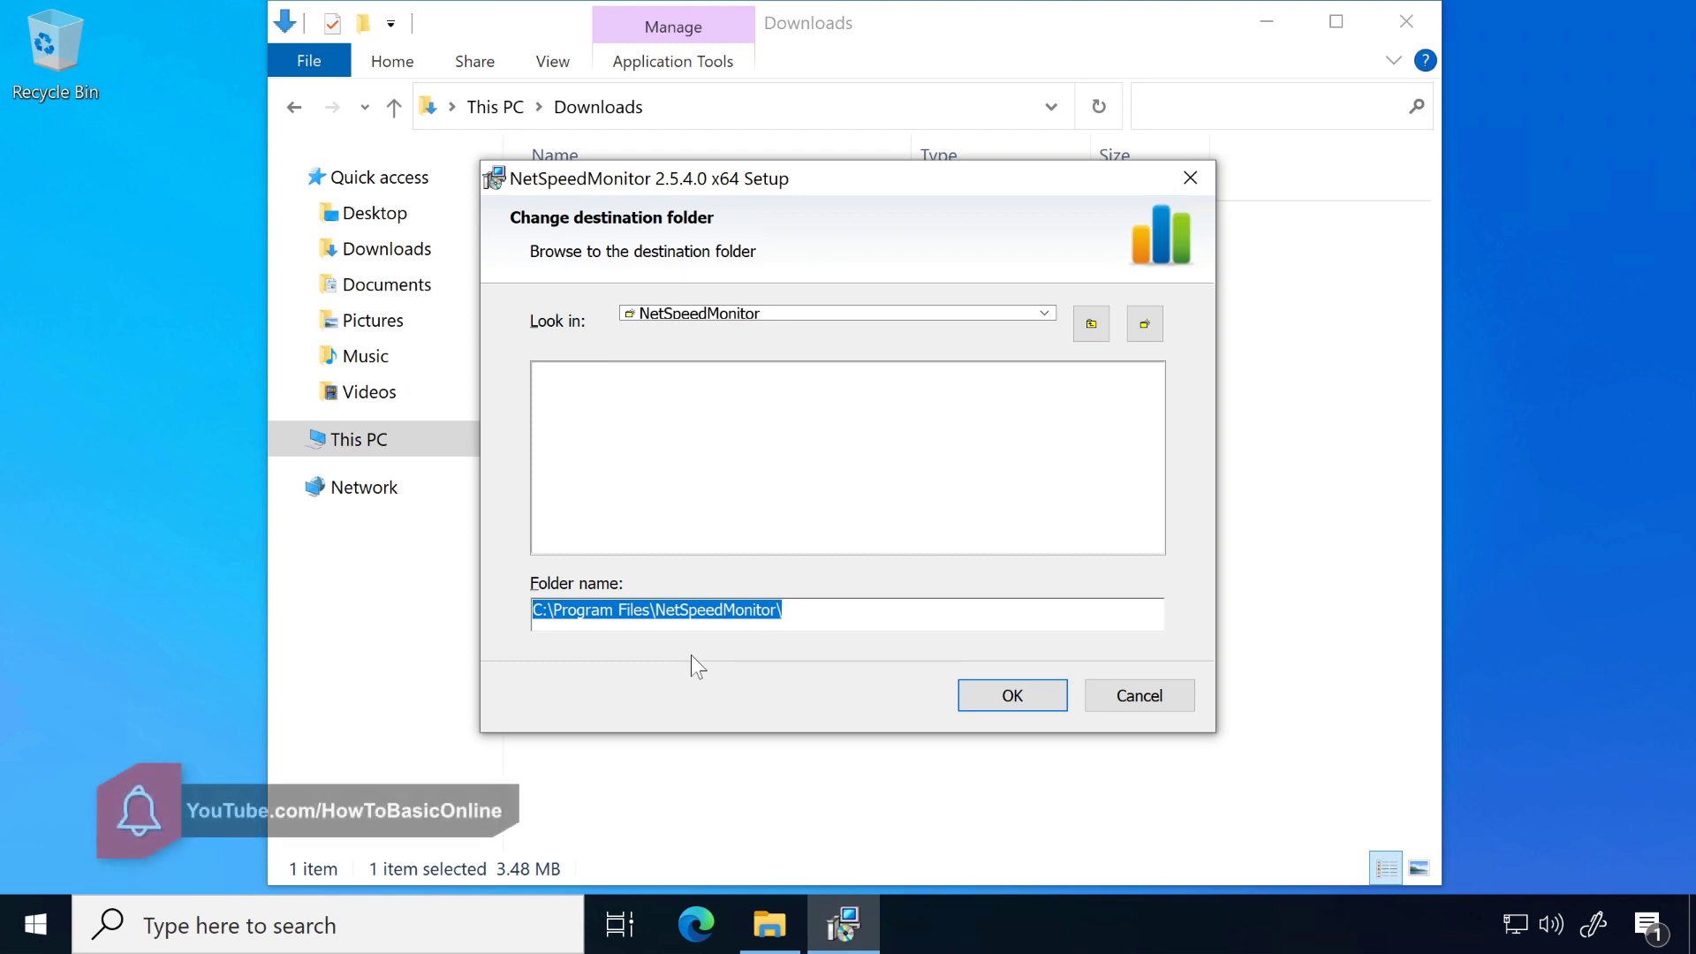
{"action": "left_click", "coordinate": [1038, 698]}
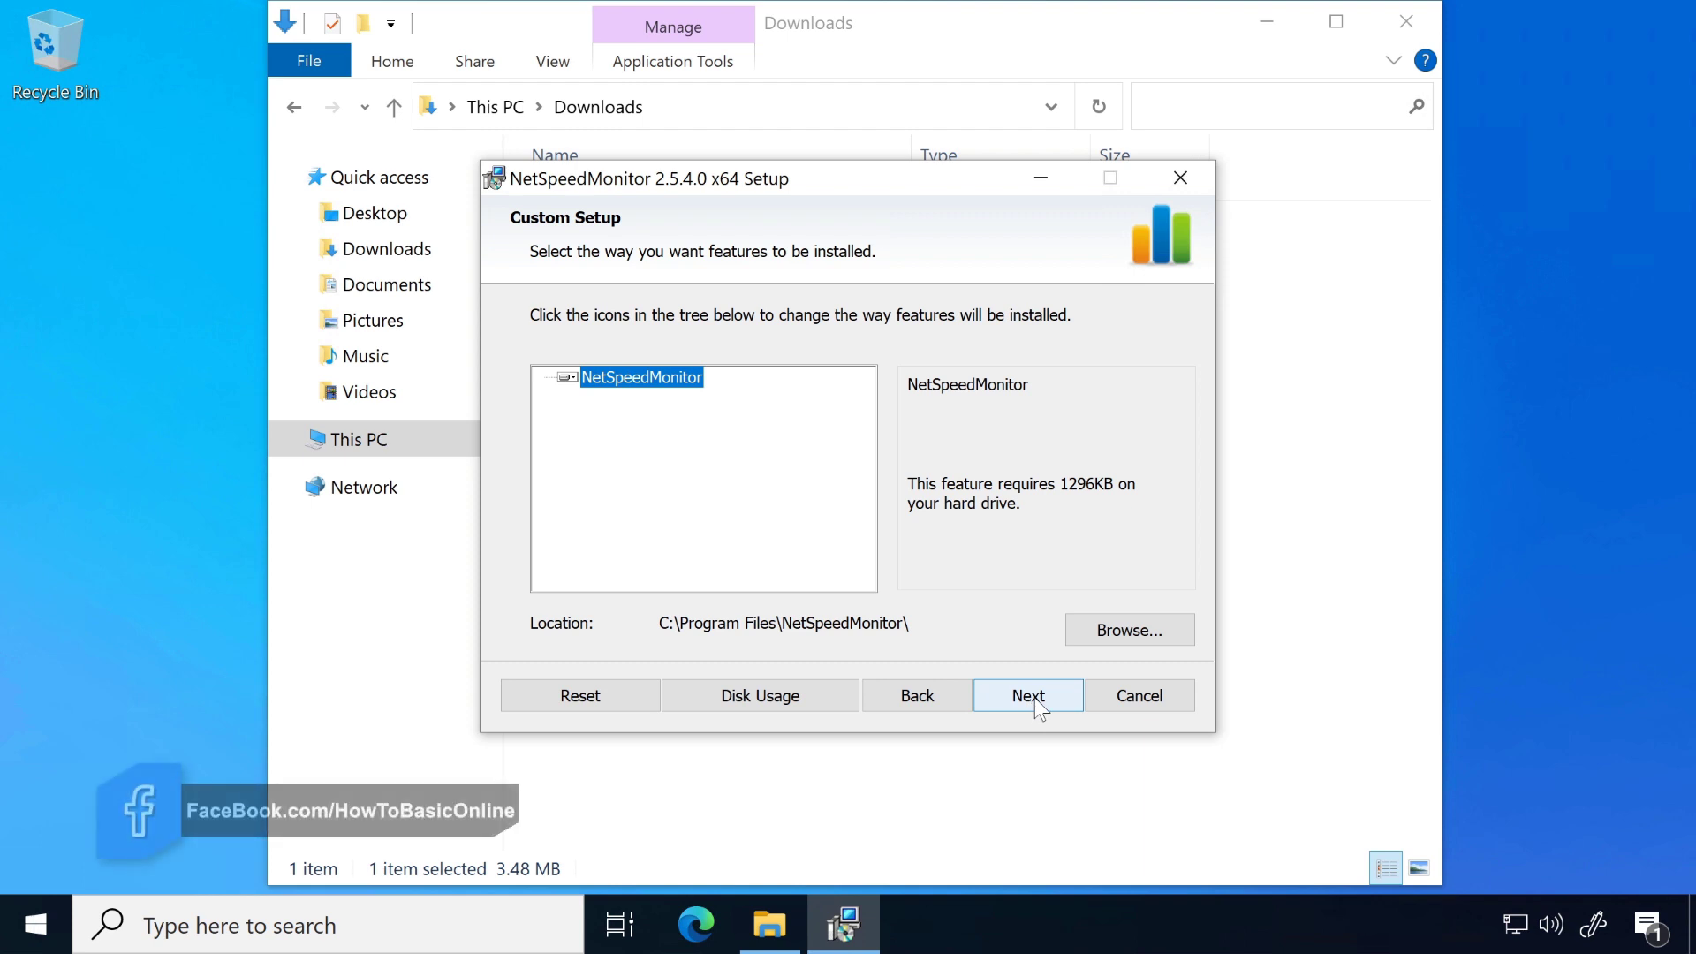
Step: Run the NetSpeedMonitor installation with the chosen settings and exit the setup wizard
{"action": "left_click", "coordinate": [1037, 700]}
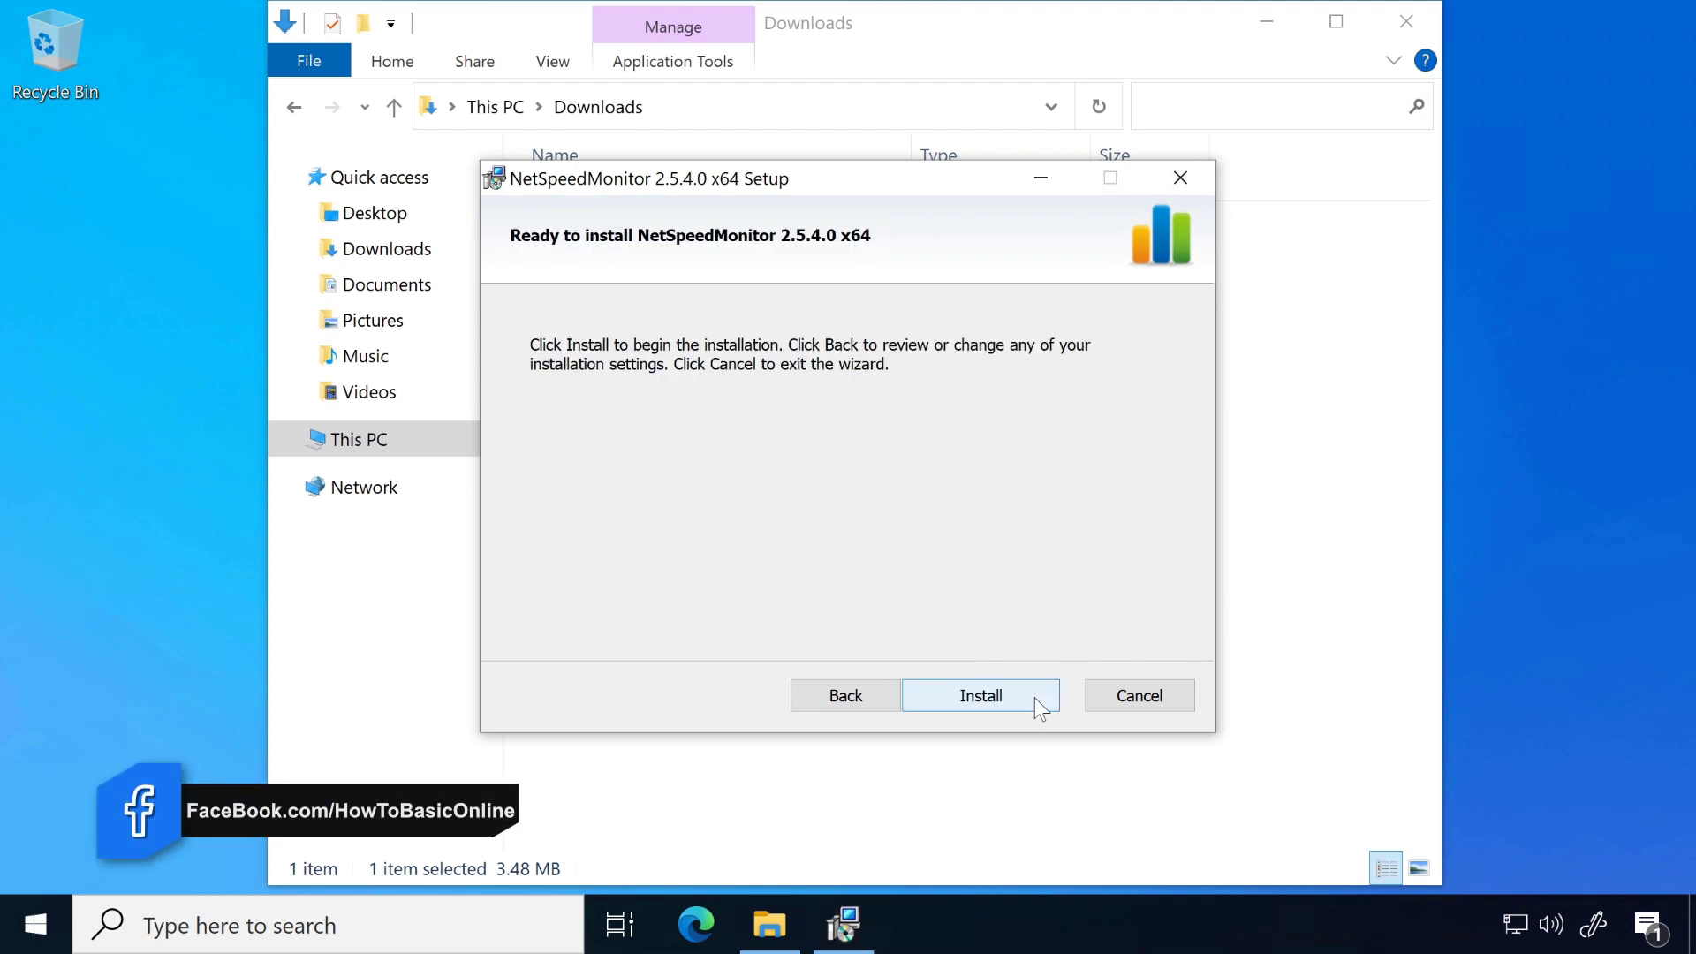
{"action": "left_click", "coordinate": [986, 698]}
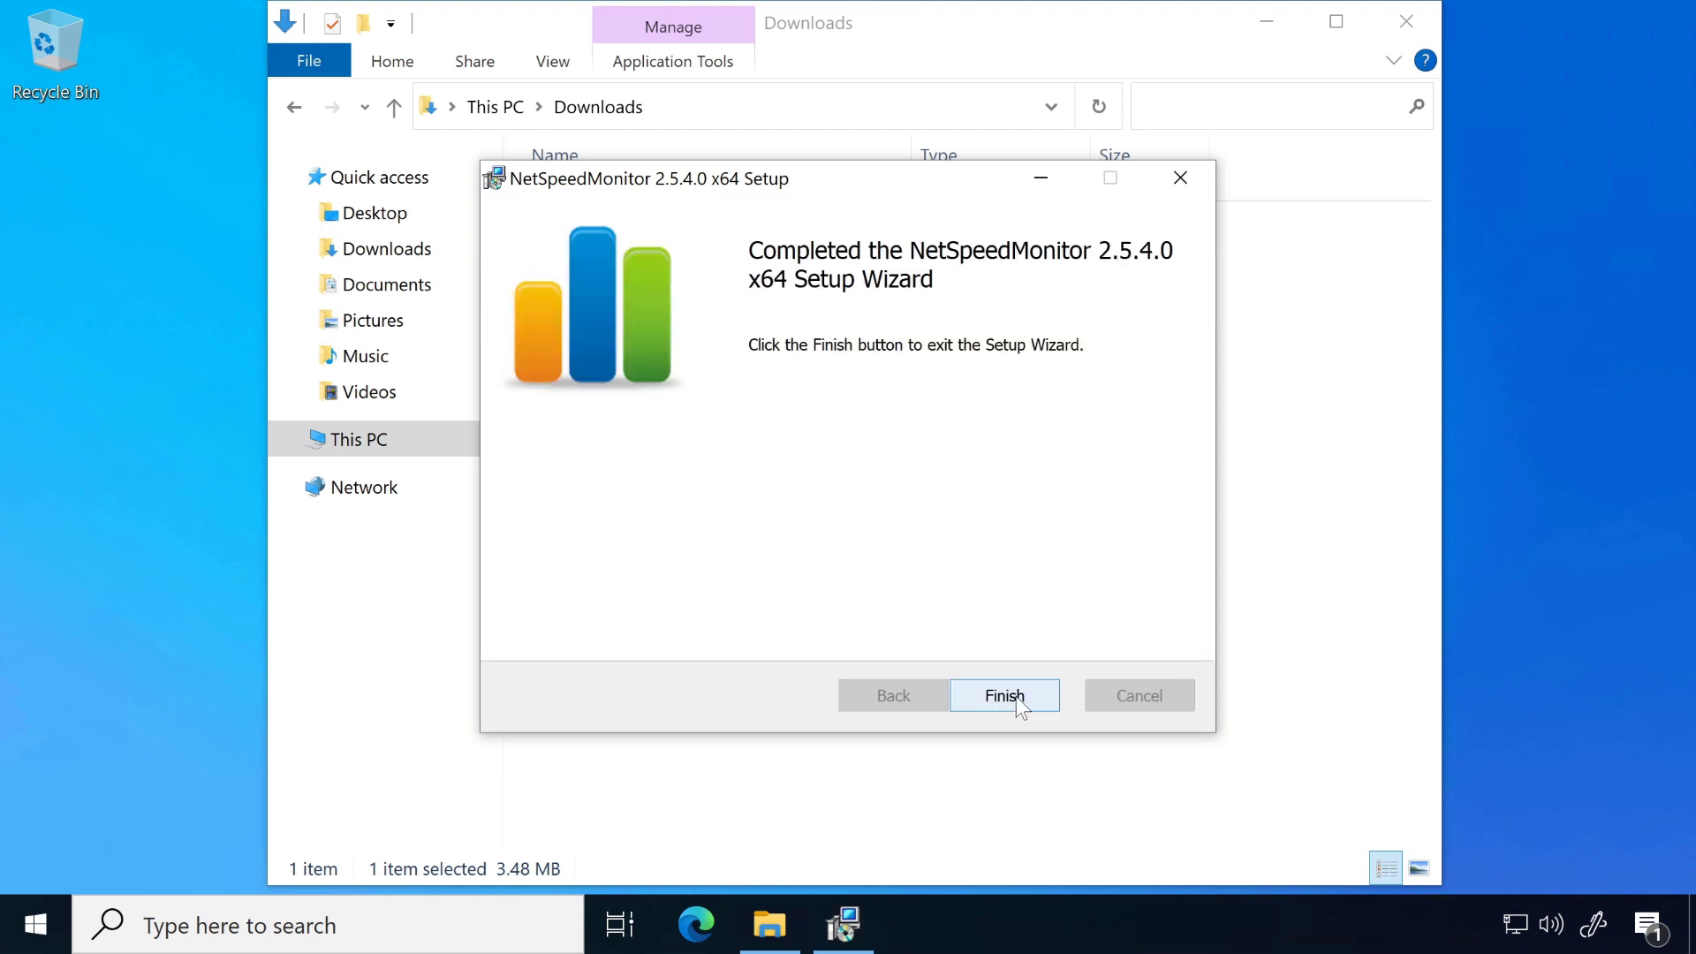
{"action": "left_click", "coordinate": [1016, 696]}
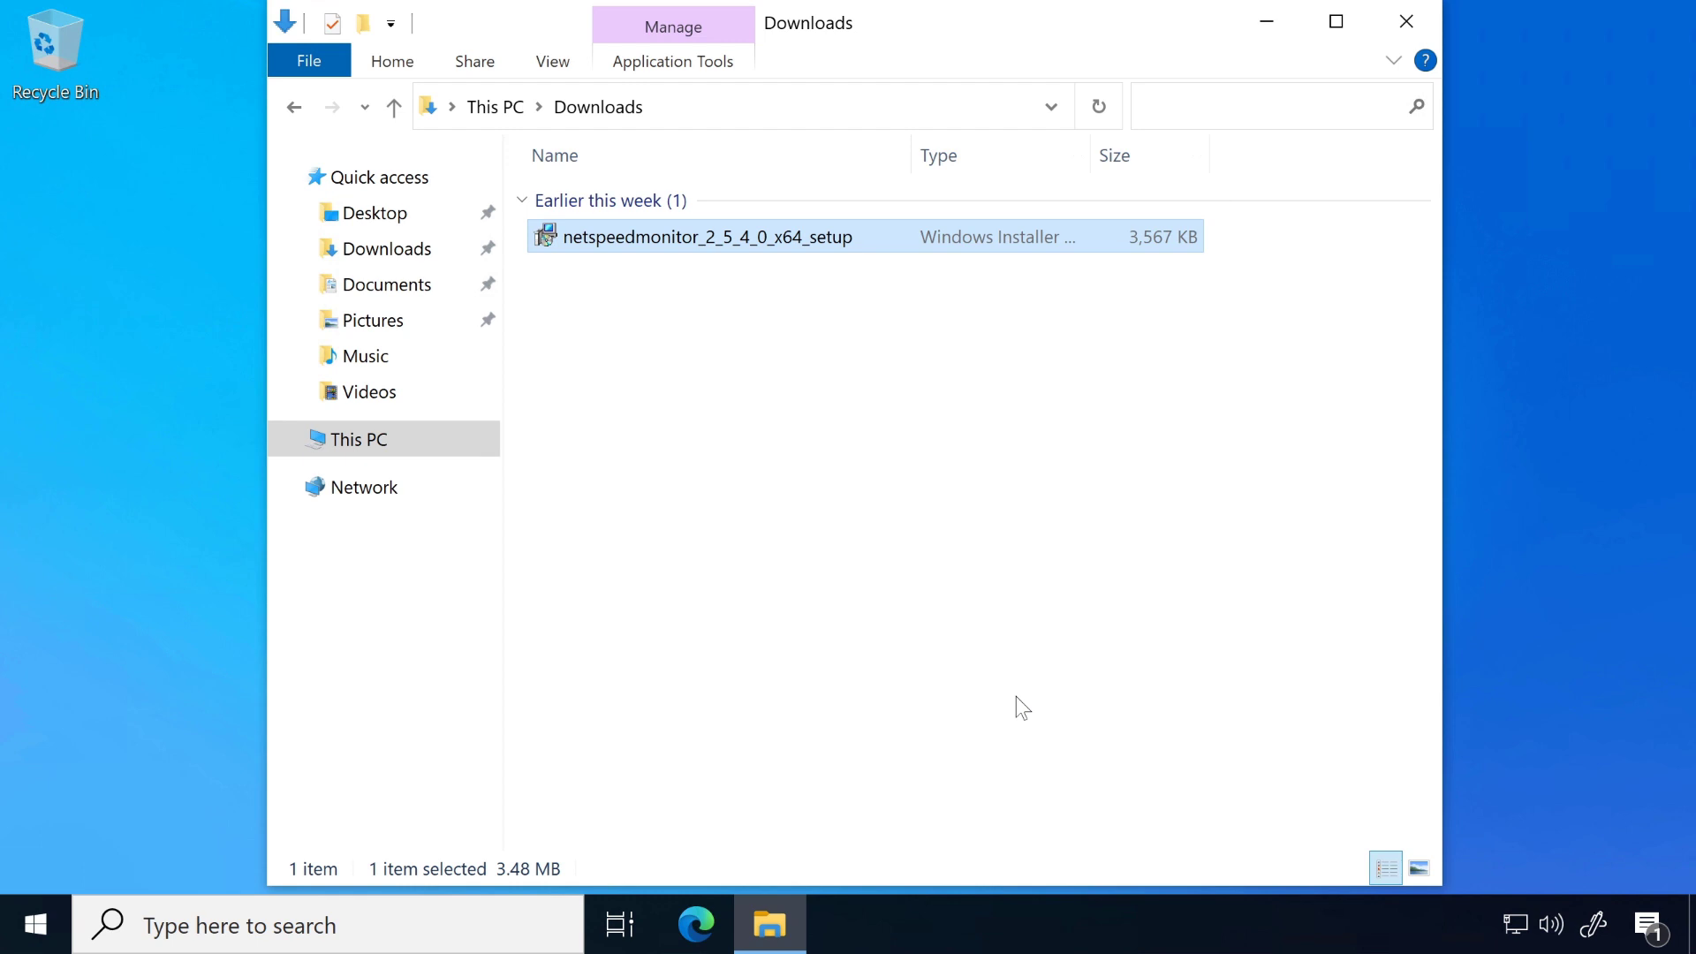
Step: Go to the copied path C:\Program Files\NetSpeedMonitor\ in the file window and select the nsmc application
{"action": "left_click", "coordinate": [734, 104]}
{"action": "right_click", "coordinate": [687, 103]}
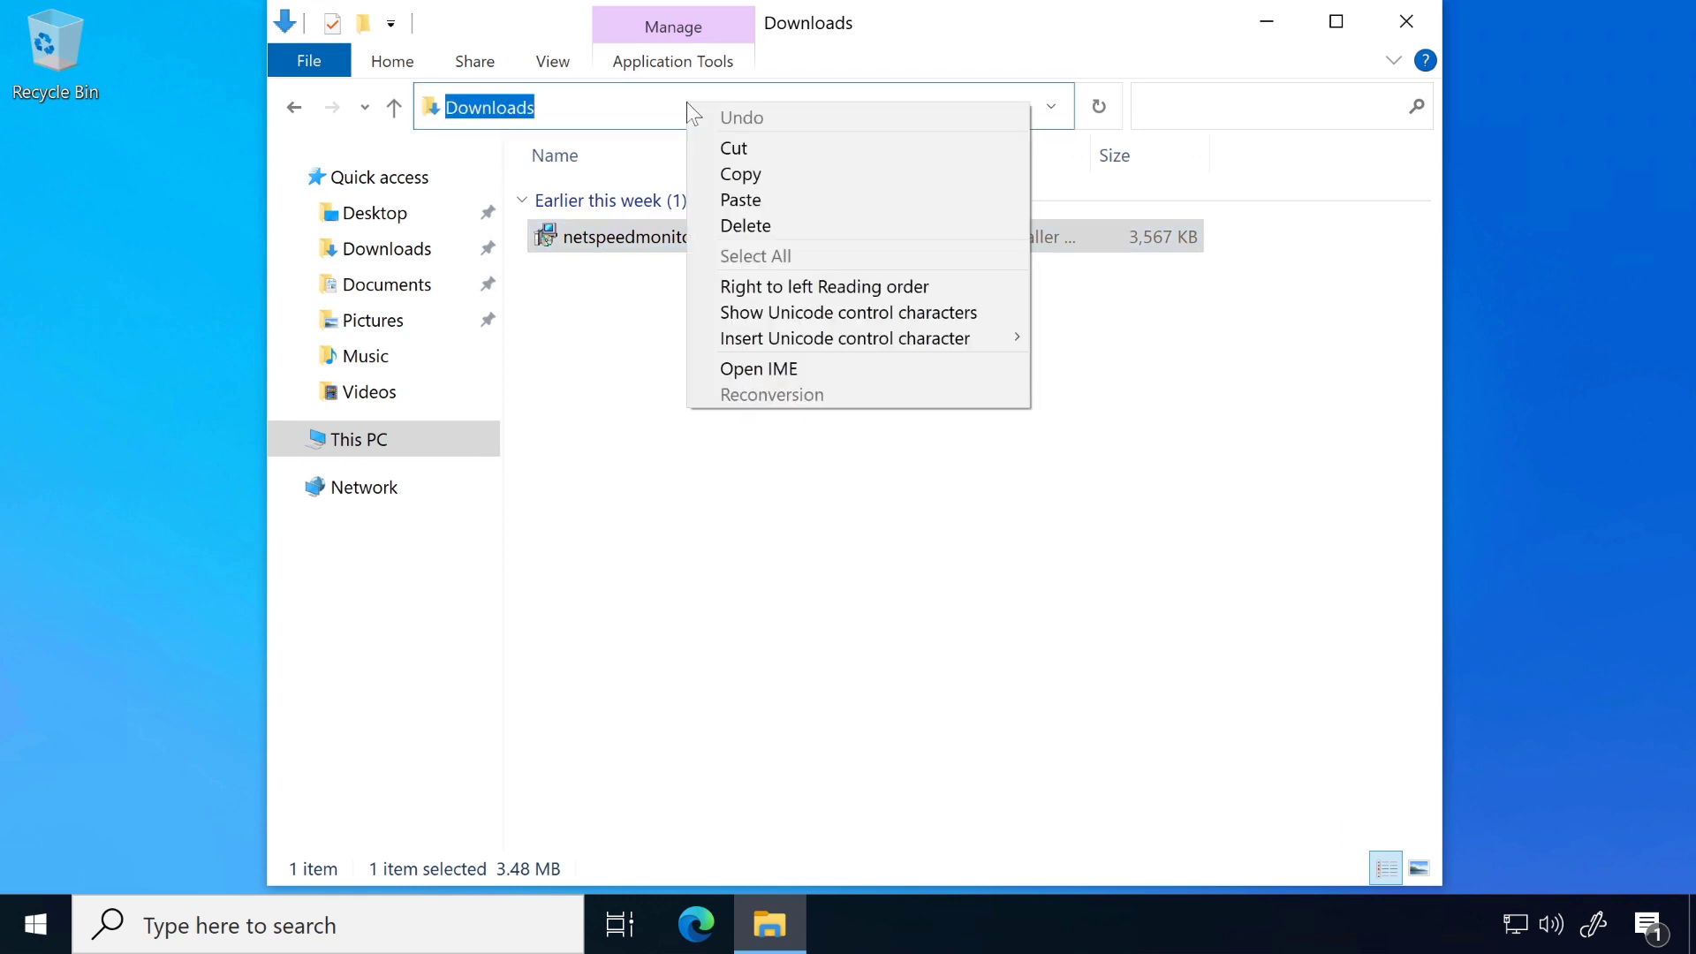
{"action": "left_click", "coordinate": [741, 200]}
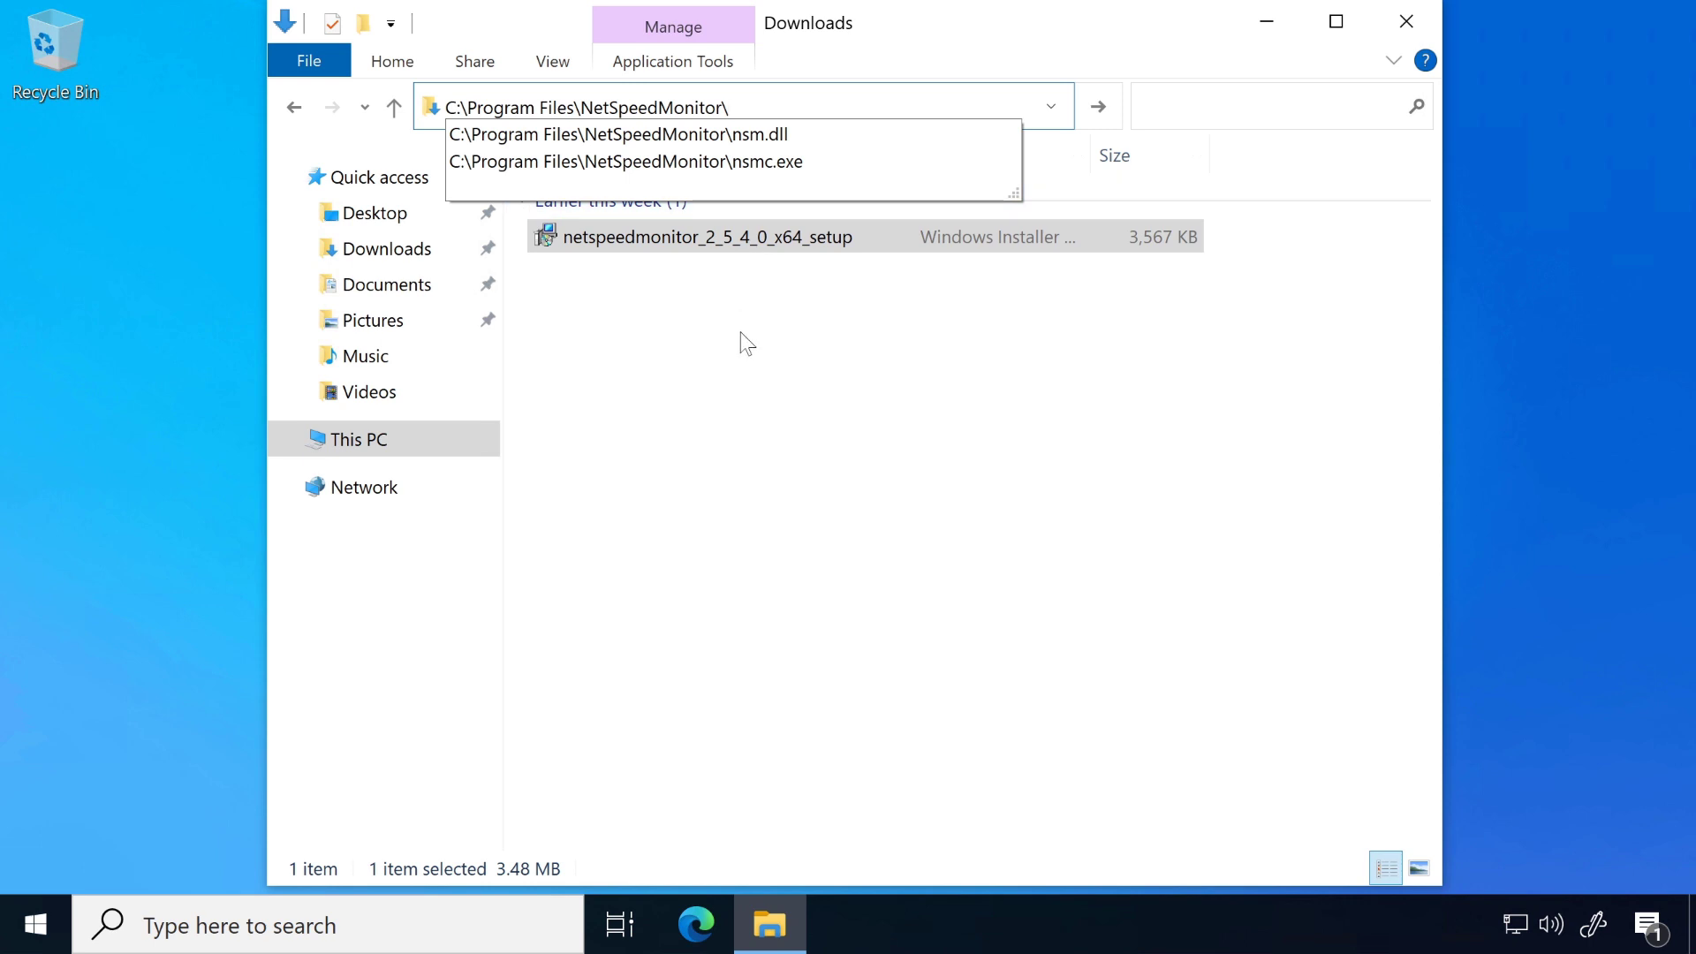
{"action": "key", "text": "Return"}
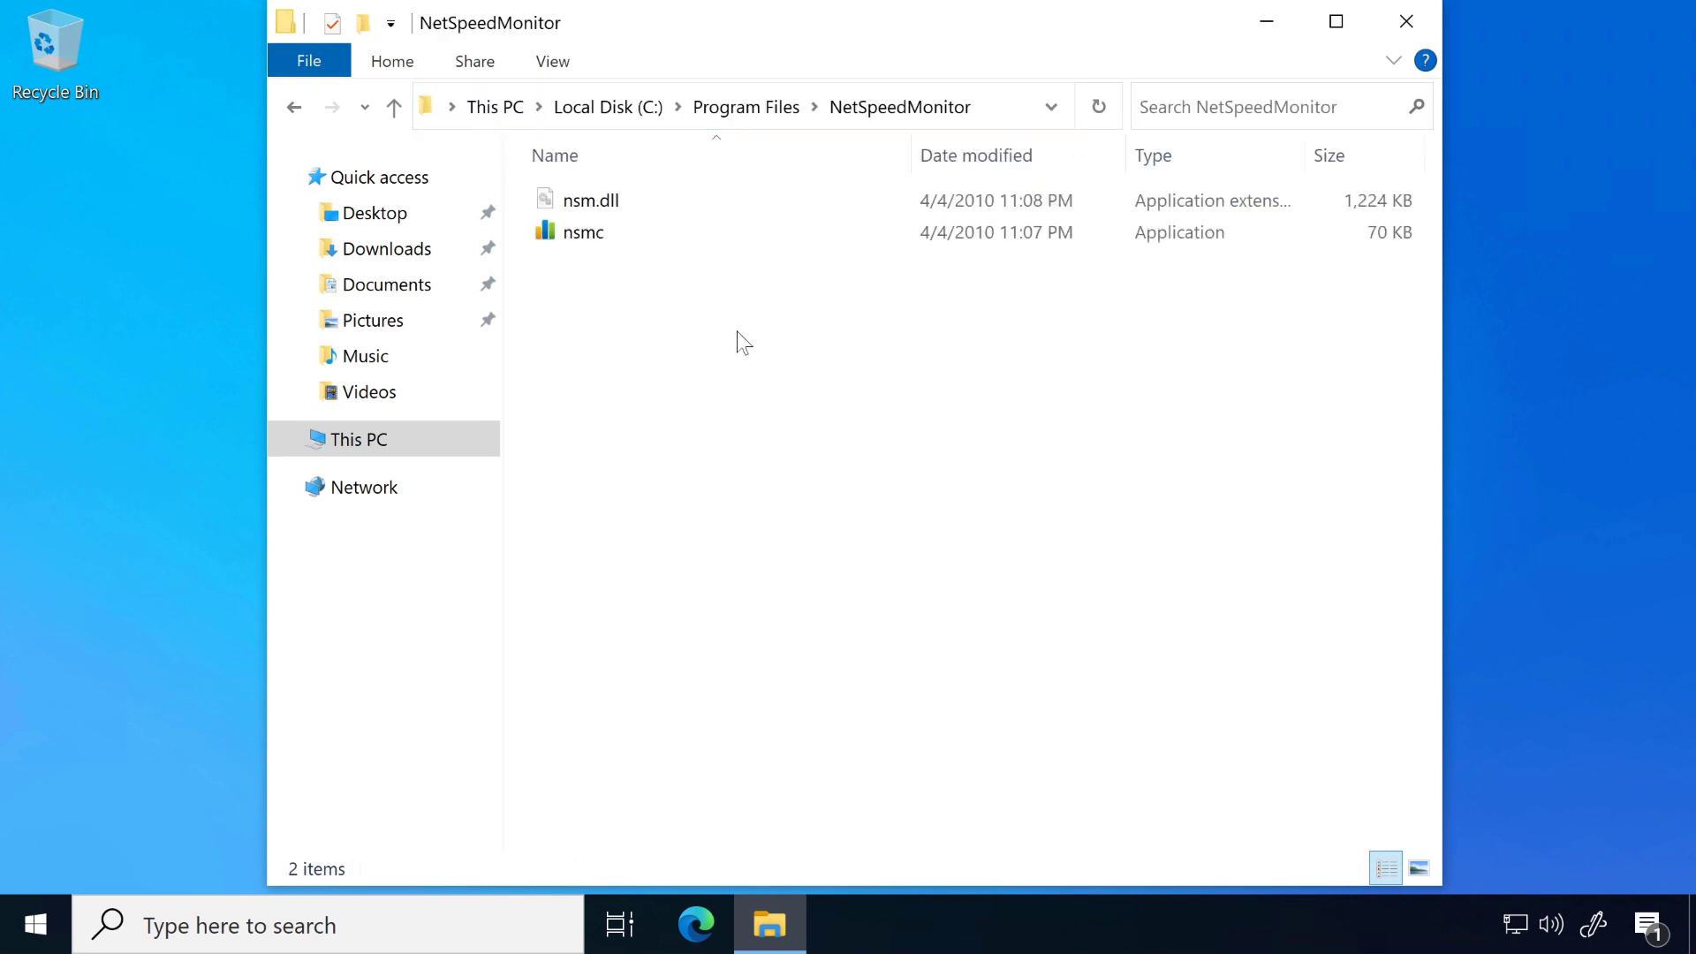
{"action": "left_click", "coordinate": [590, 235]}
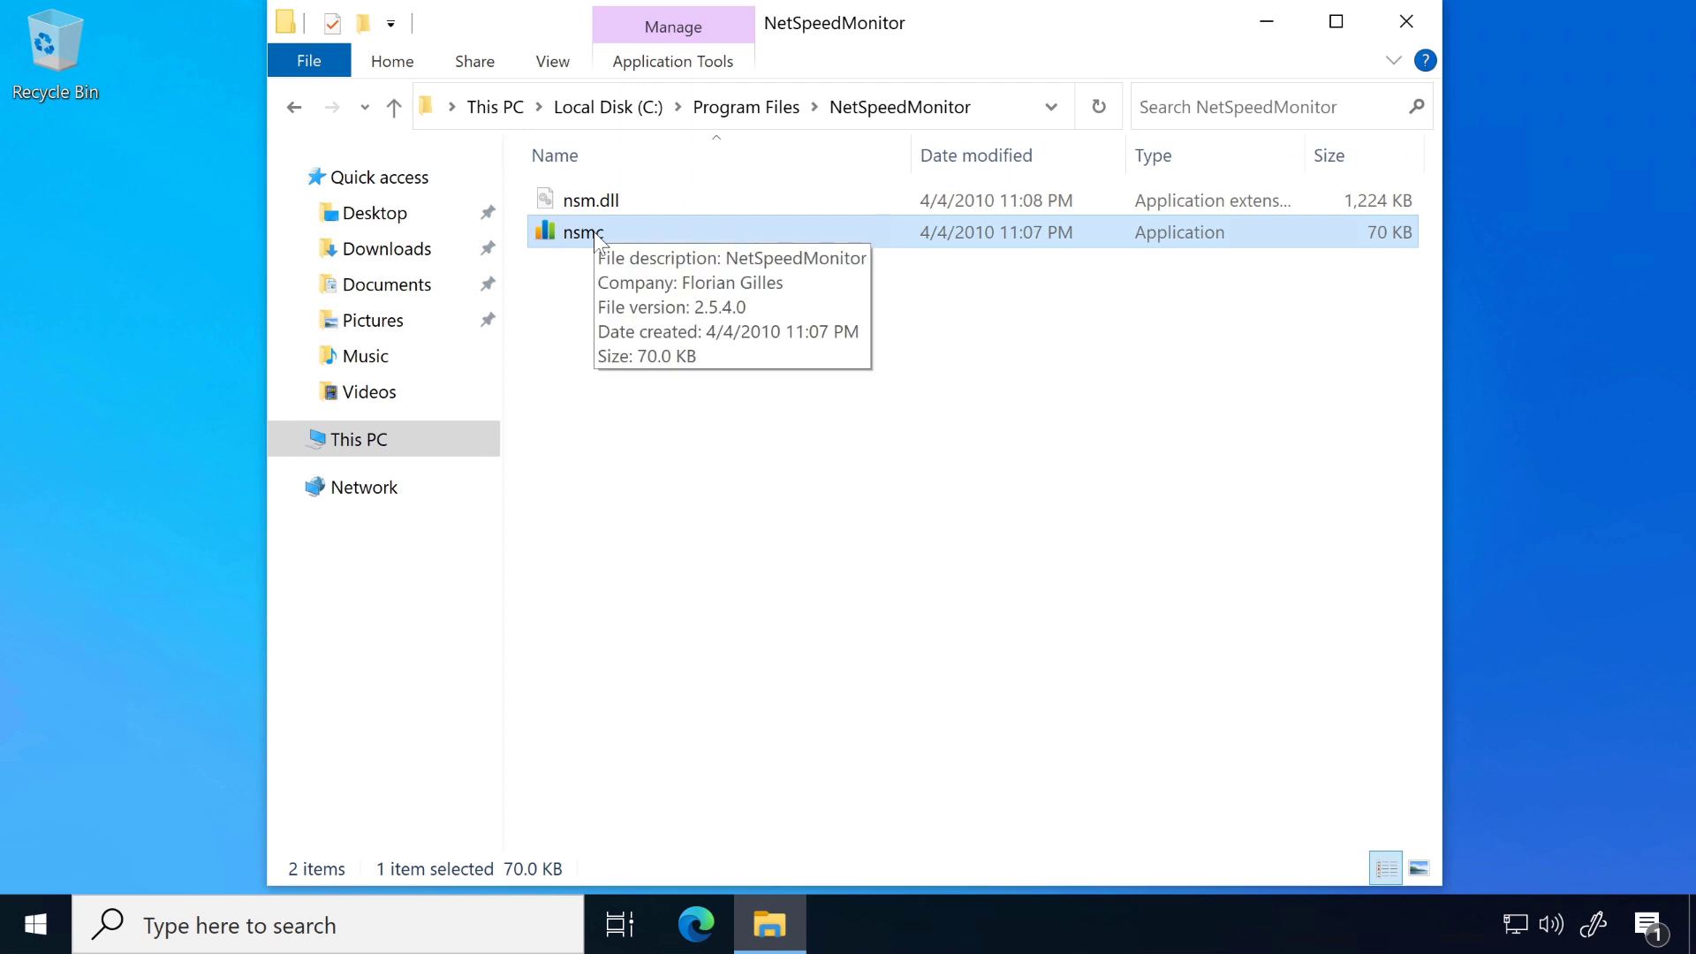
Step: Pin the nsmc application to the taskbar and close the NetSpeedMonitor folder window
{"action": "right_click", "coordinate": [597, 237]}
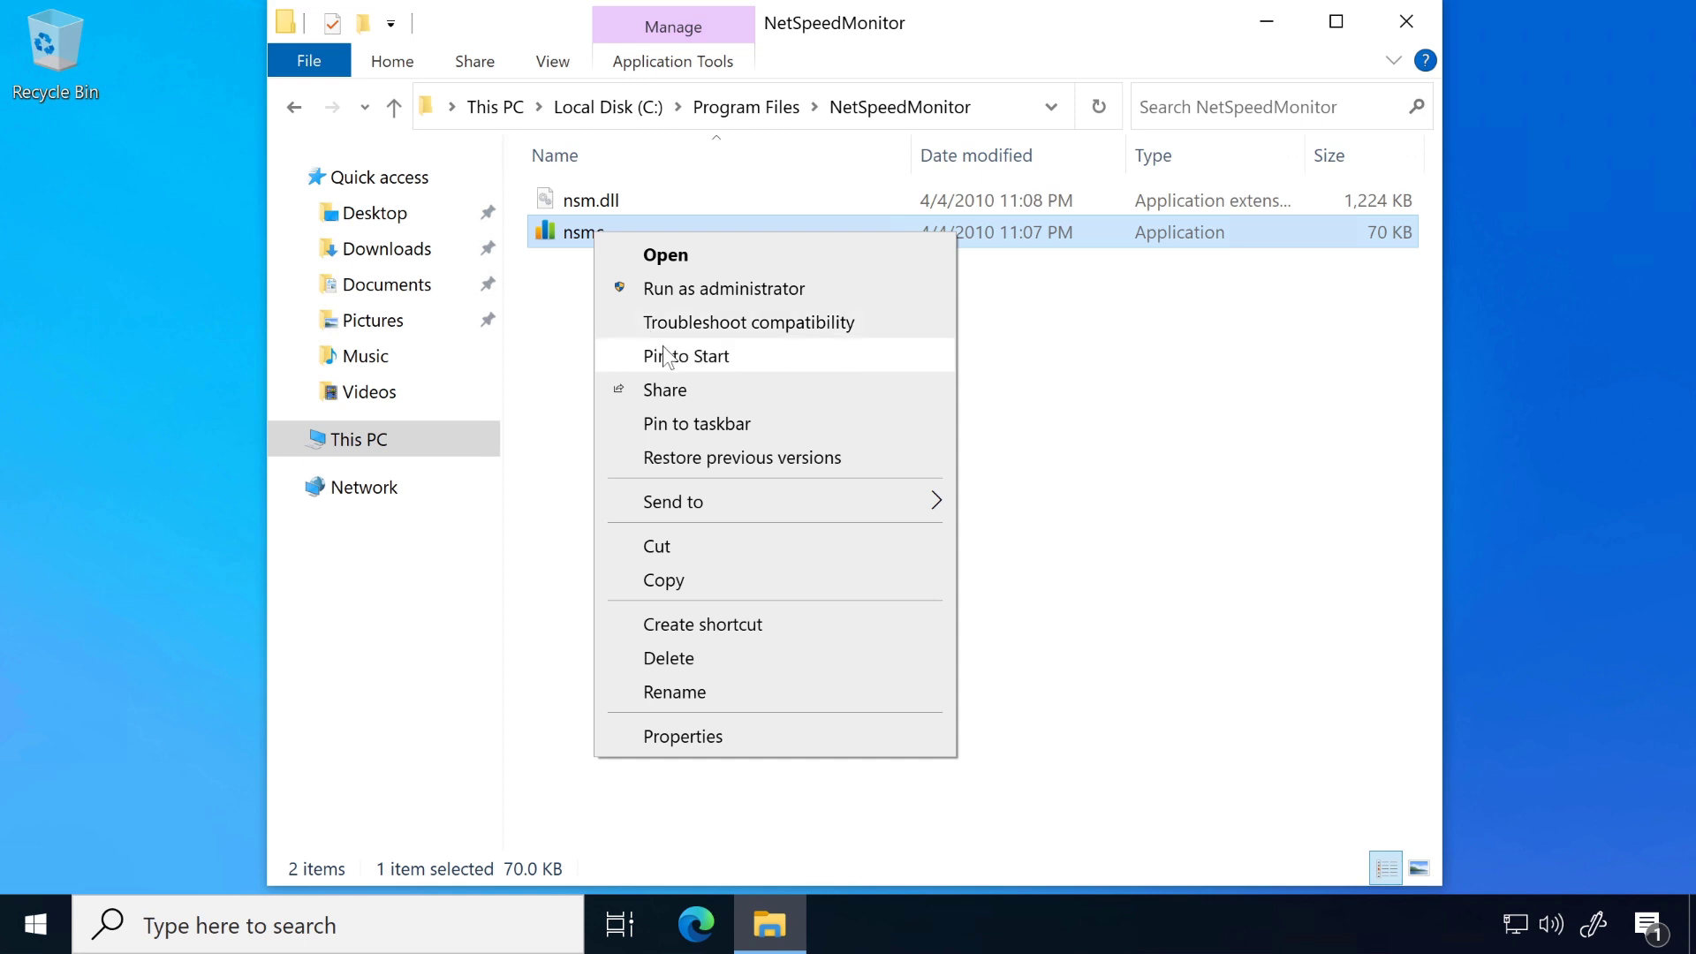
{"action": "left_click", "coordinate": [702, 425]}
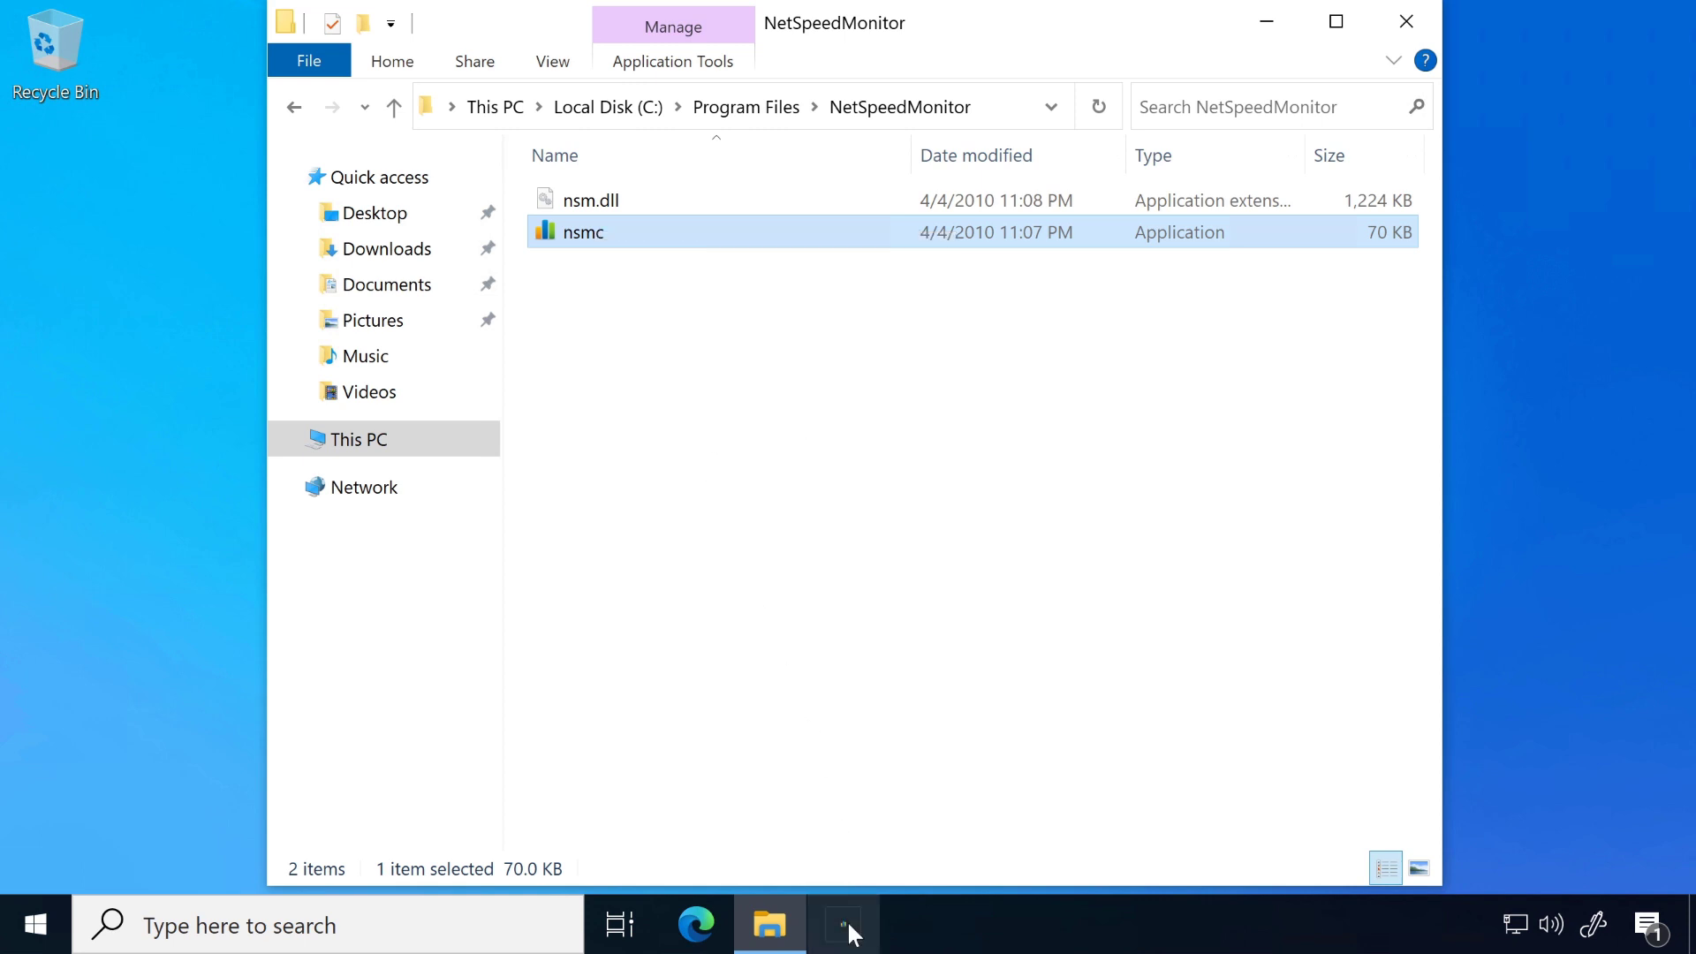
{"action": "left_click", "coordinate": [1406, 21]}
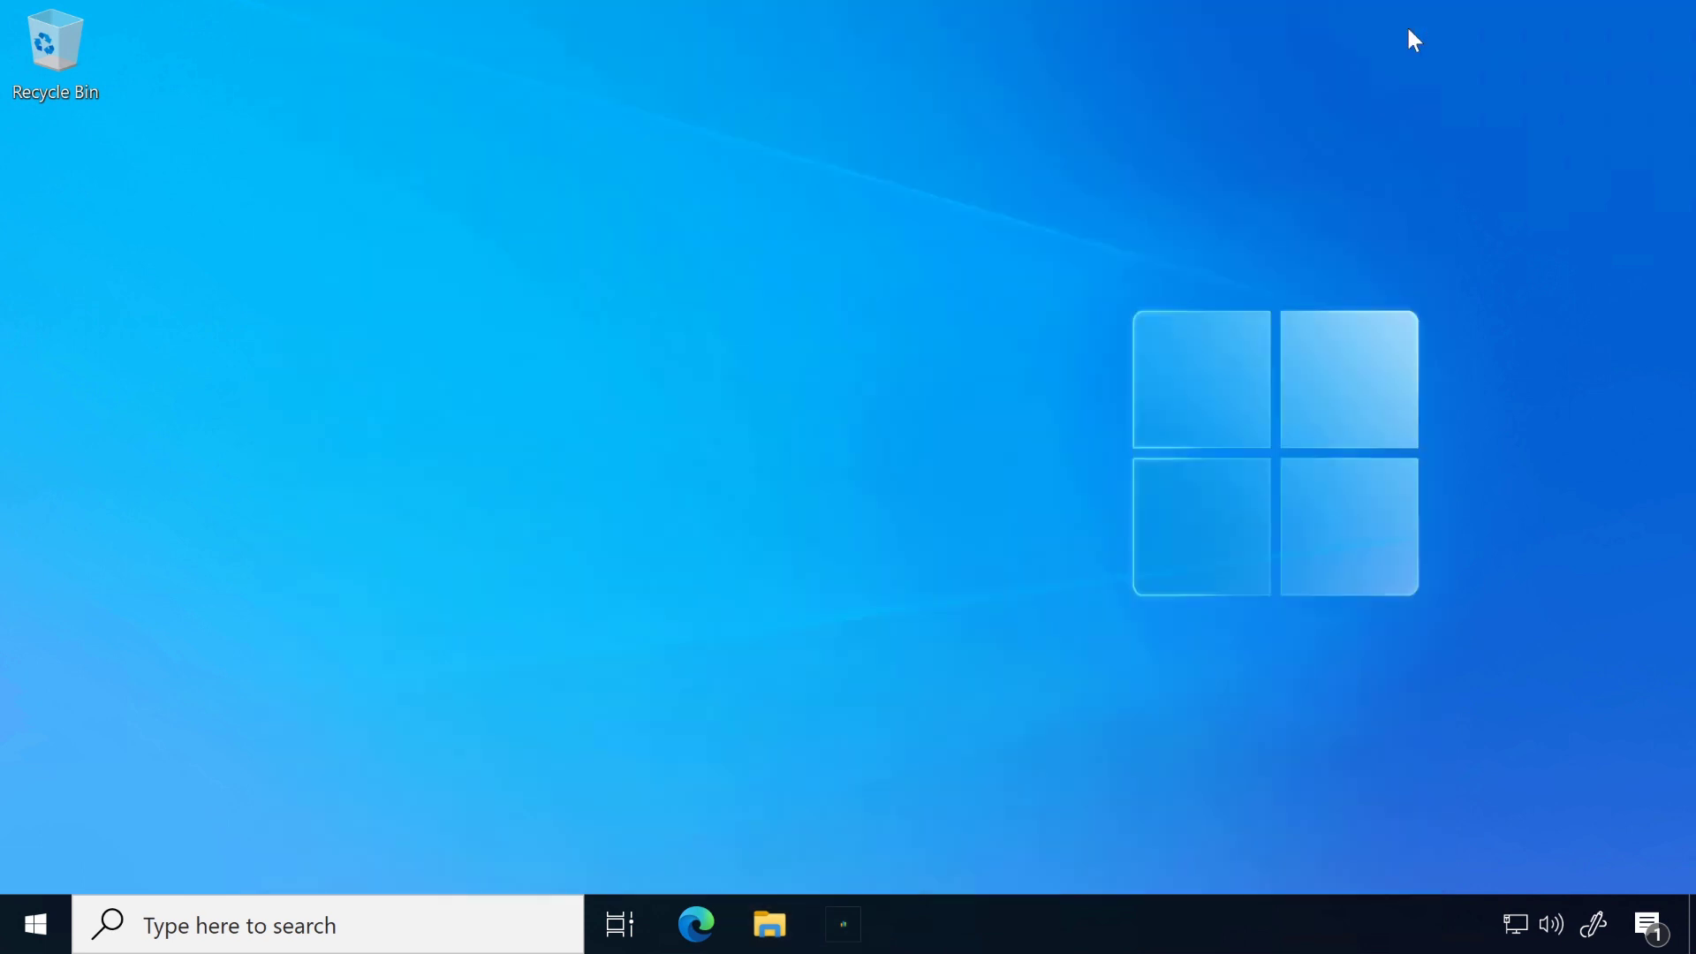
Step: Launch the pinned nsmc application, allow its toolbar on the taskbar and save the welcome settings with English and the Microsoft Hyper-V Network Adapter
{"action": "left_click", "coordinate": [850, 924]}
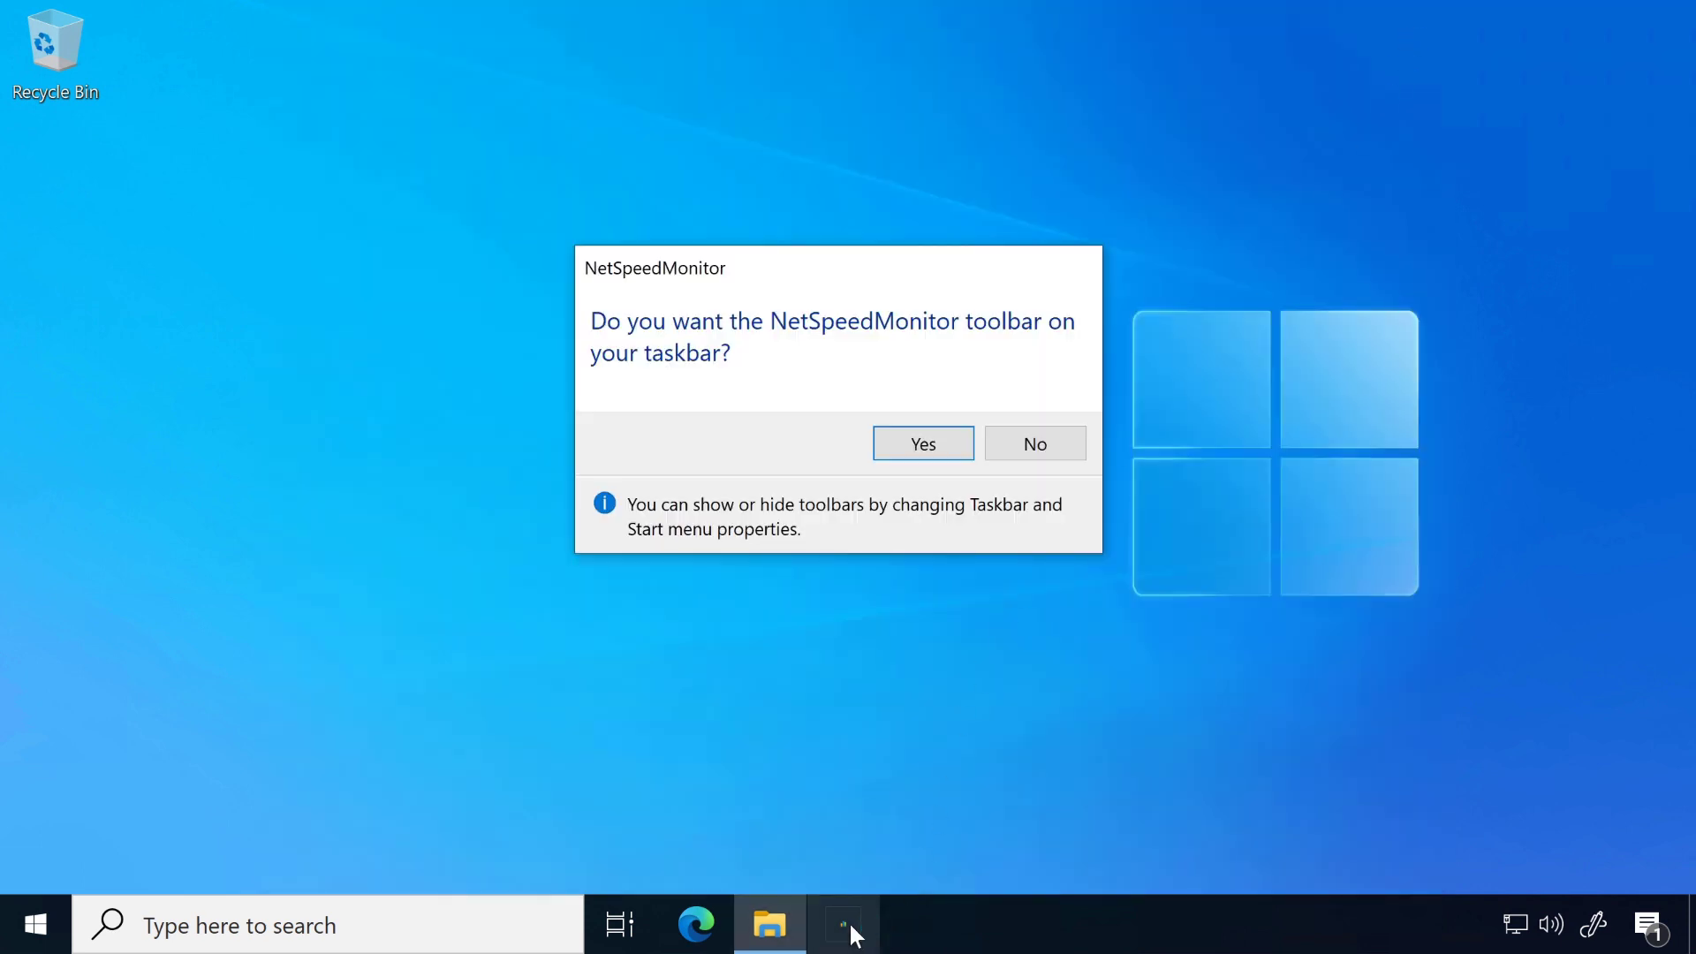
{"action": "left_click", "coordinate": [923, 444]}
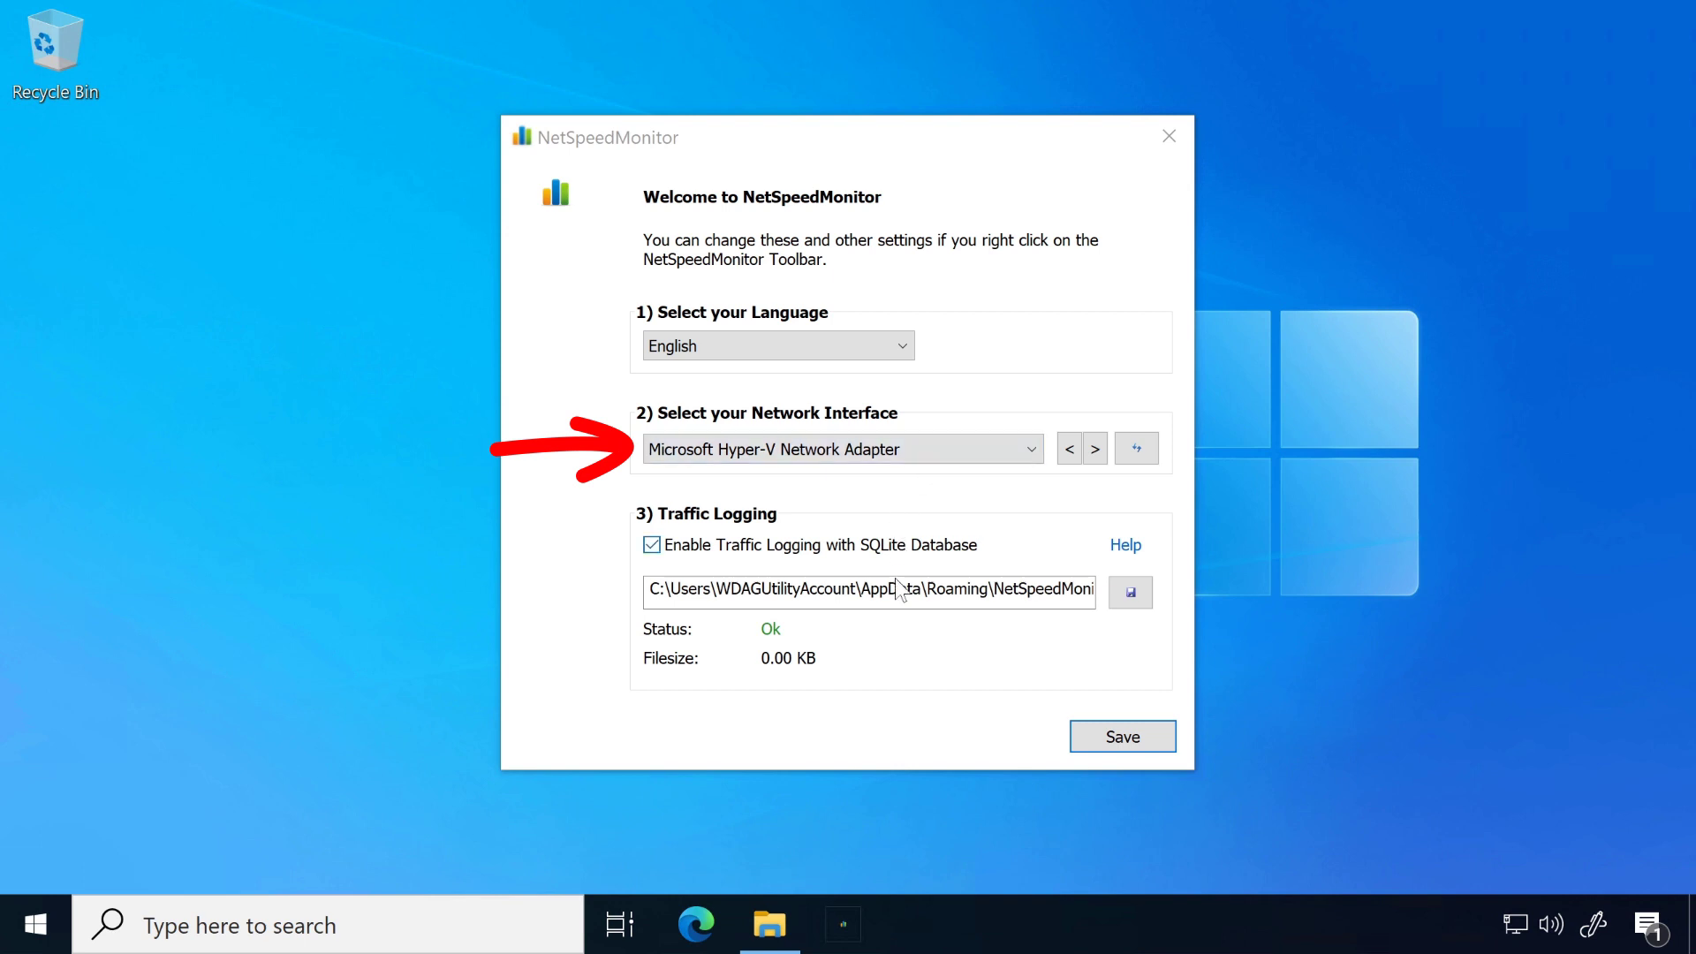
{"action": "left_click", "coordinate": [1123, 736]}
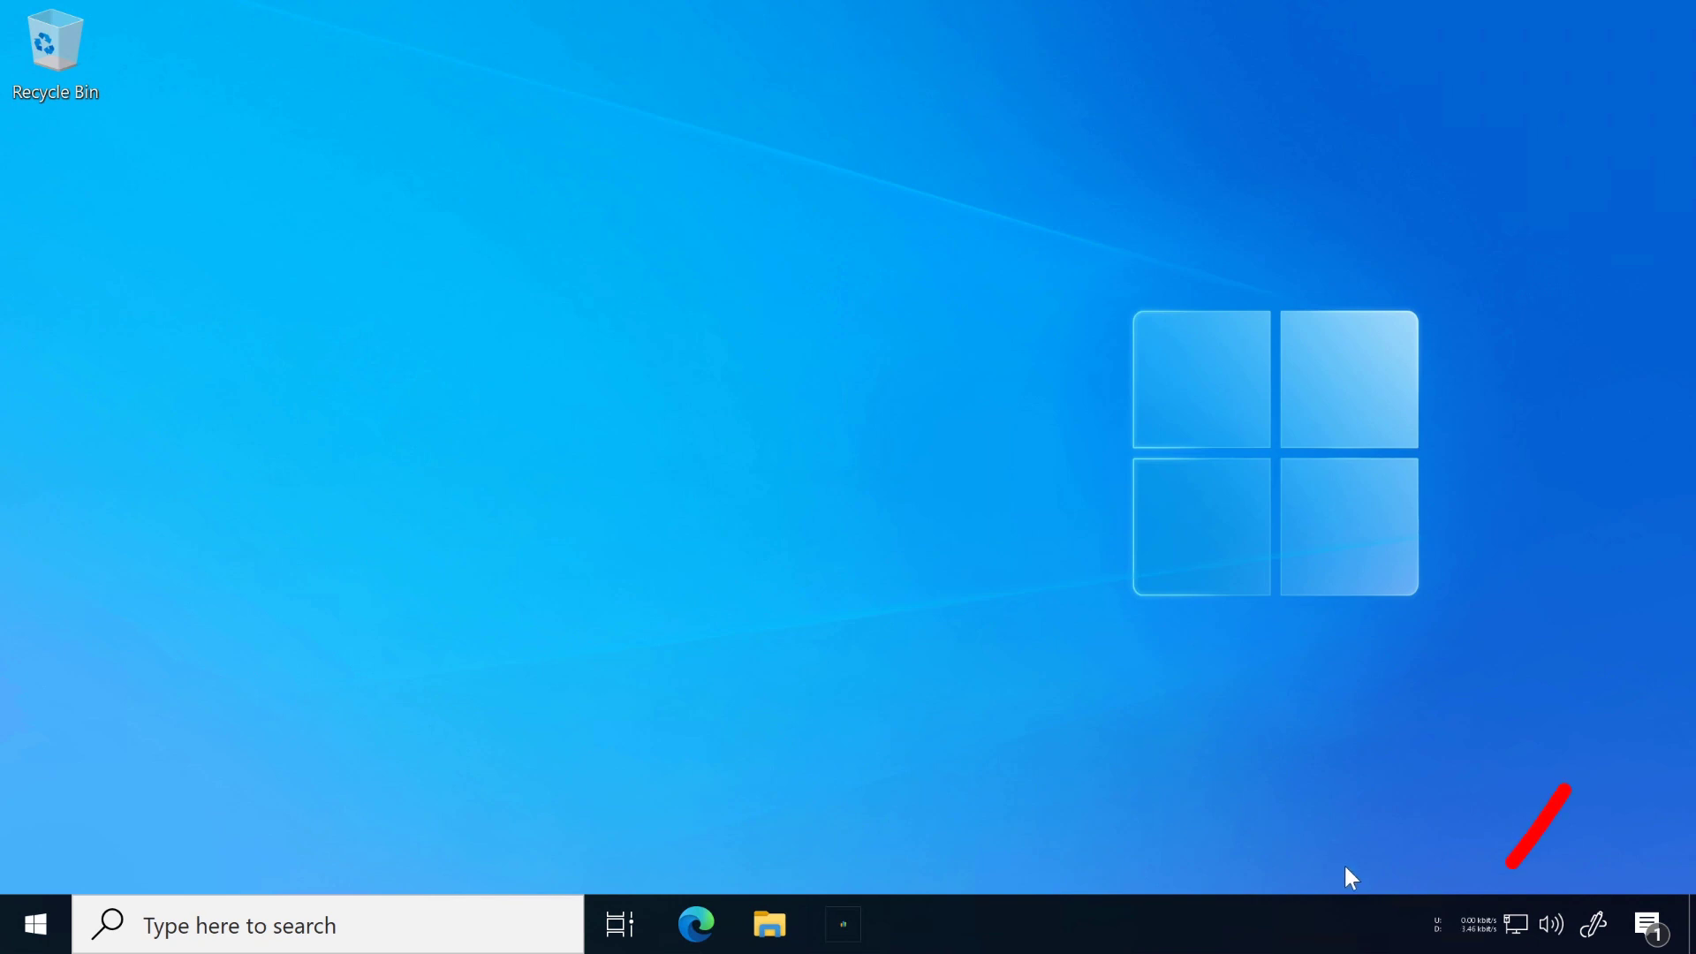
Step: Set the NetSpeedMonitor toolbar's font size to 15 in its layout configuration and apply the change
{"action": "mouse_move", "coordinate": [1481, 928]}
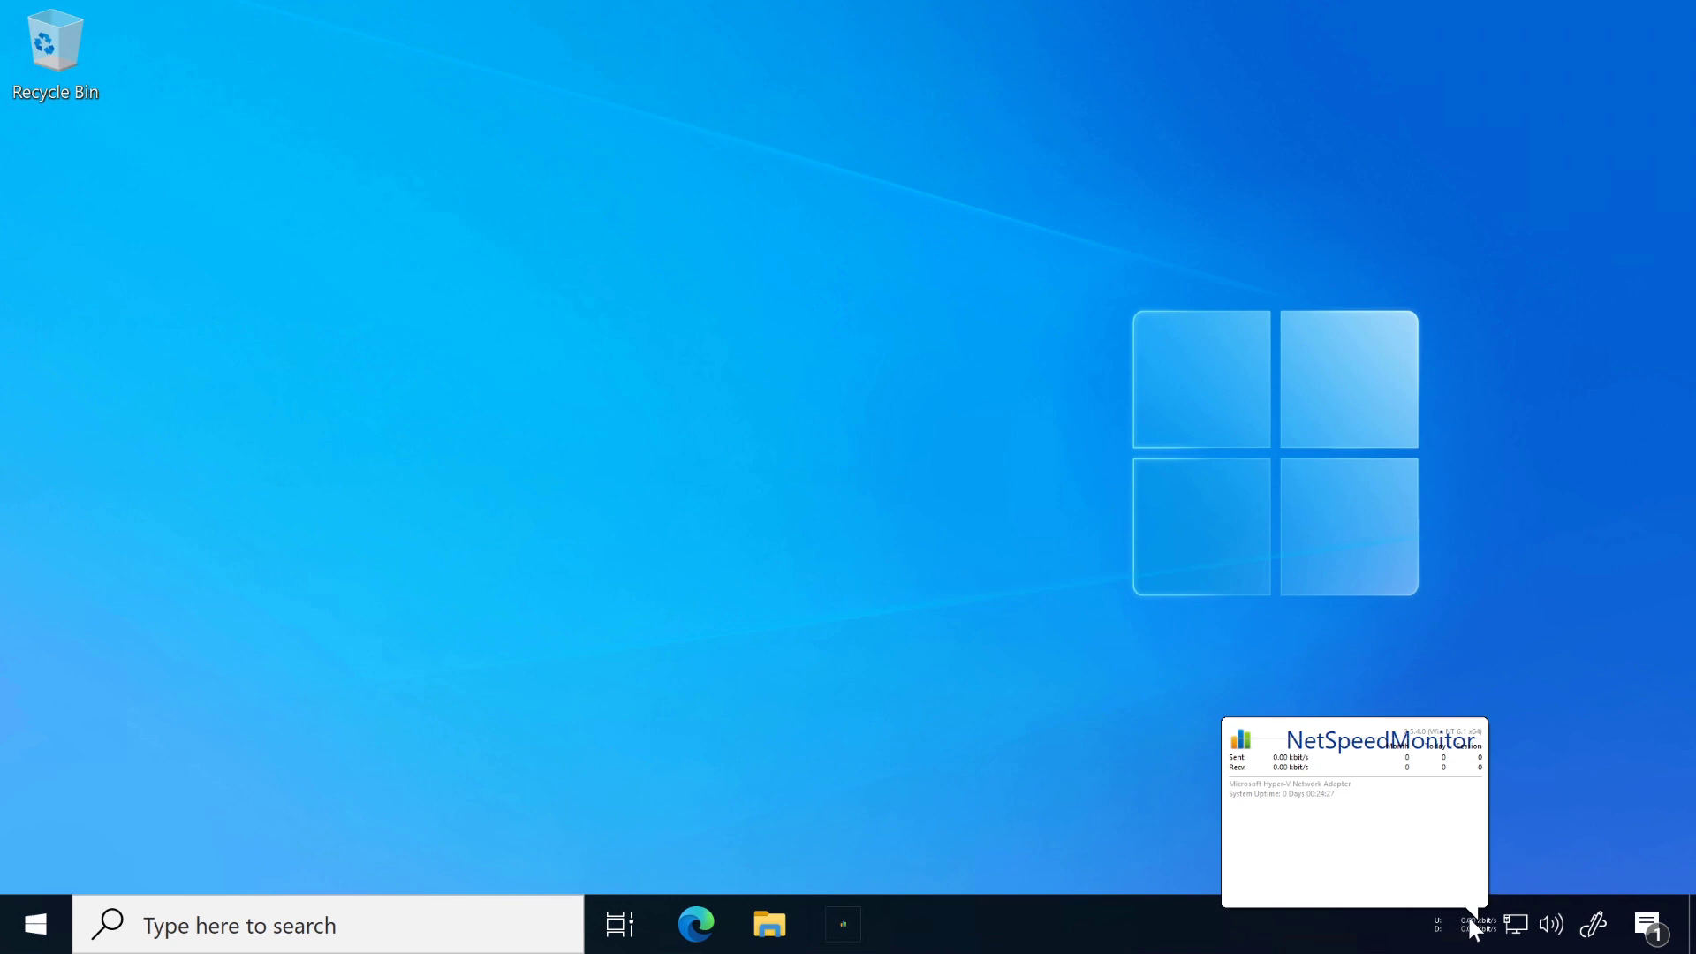
{"action": "right_click", "coordinate": [1467, 914]}
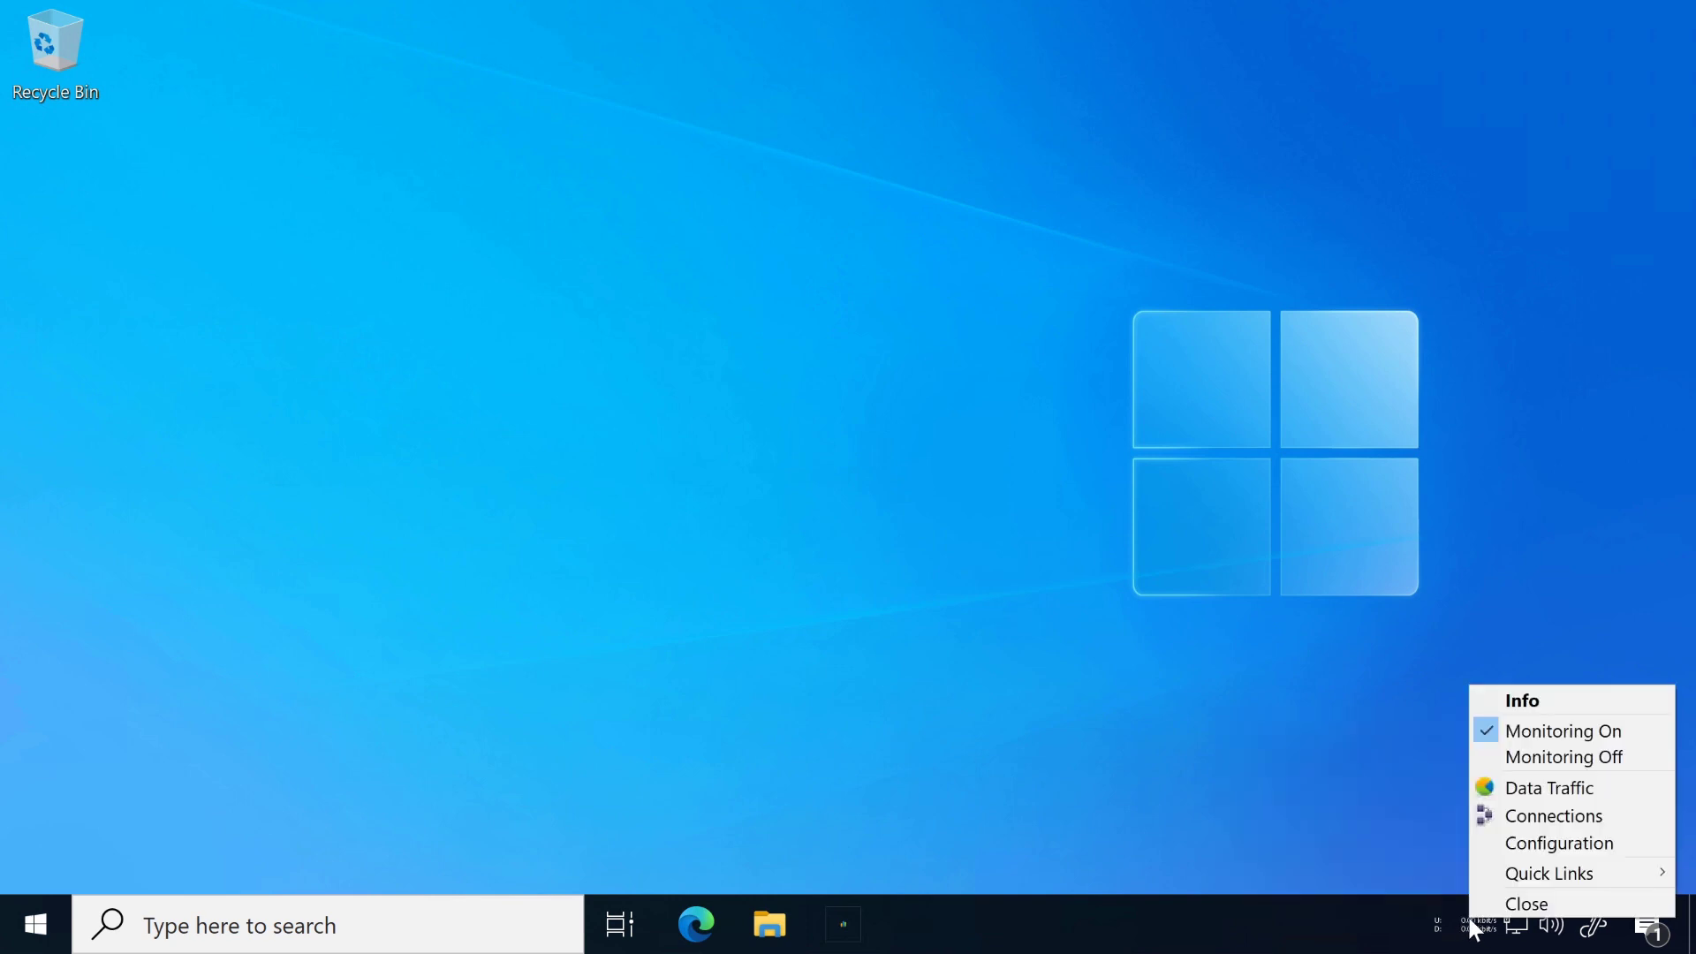
{"action": "left_click", "coordinate": [1510, 846]}
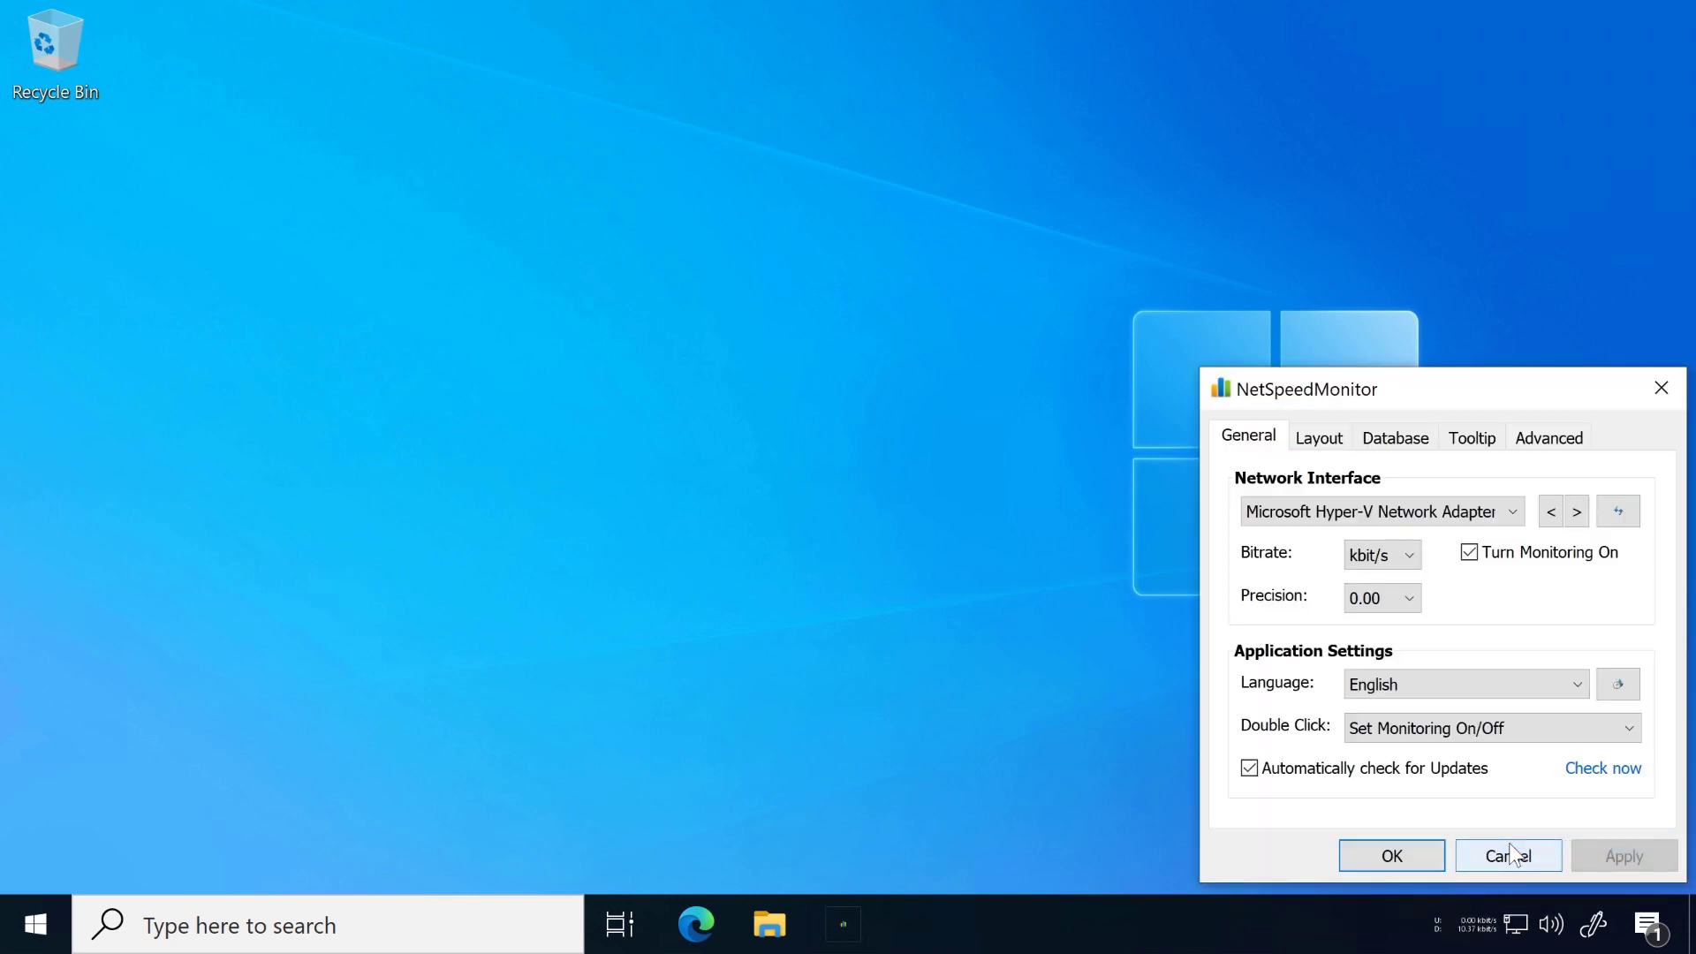
{"action": "left_click", "coordinate": [1334, 440]}
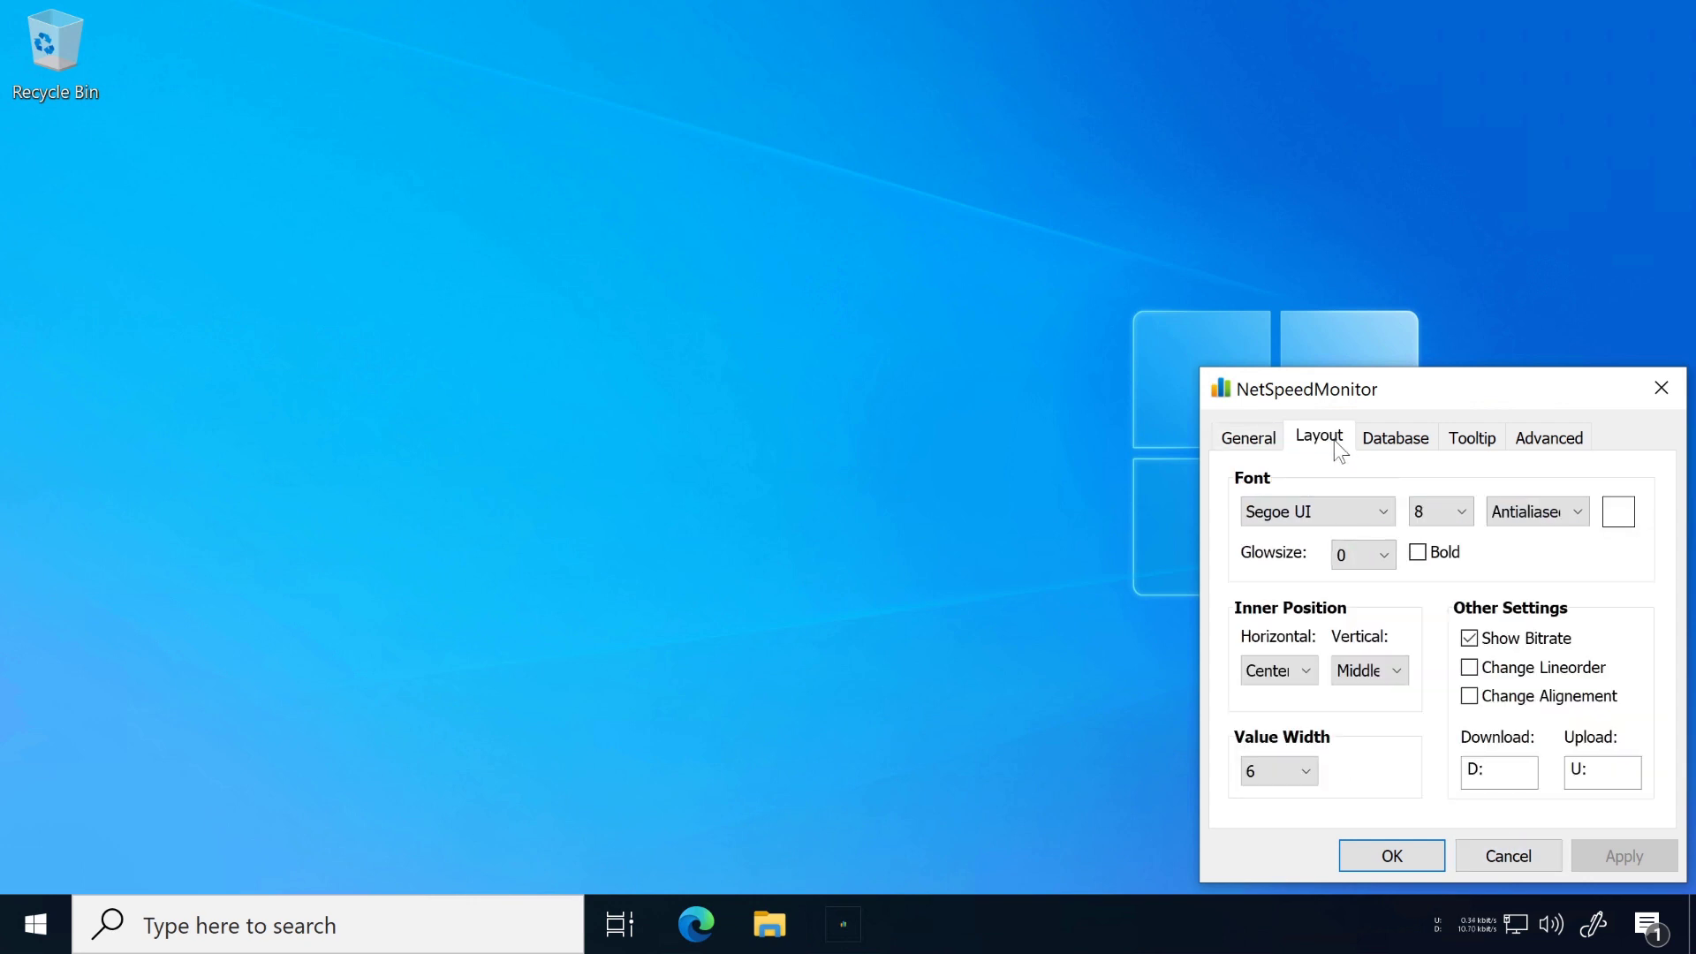
{"action": "left_click", "coordinate": [1459, 511]}
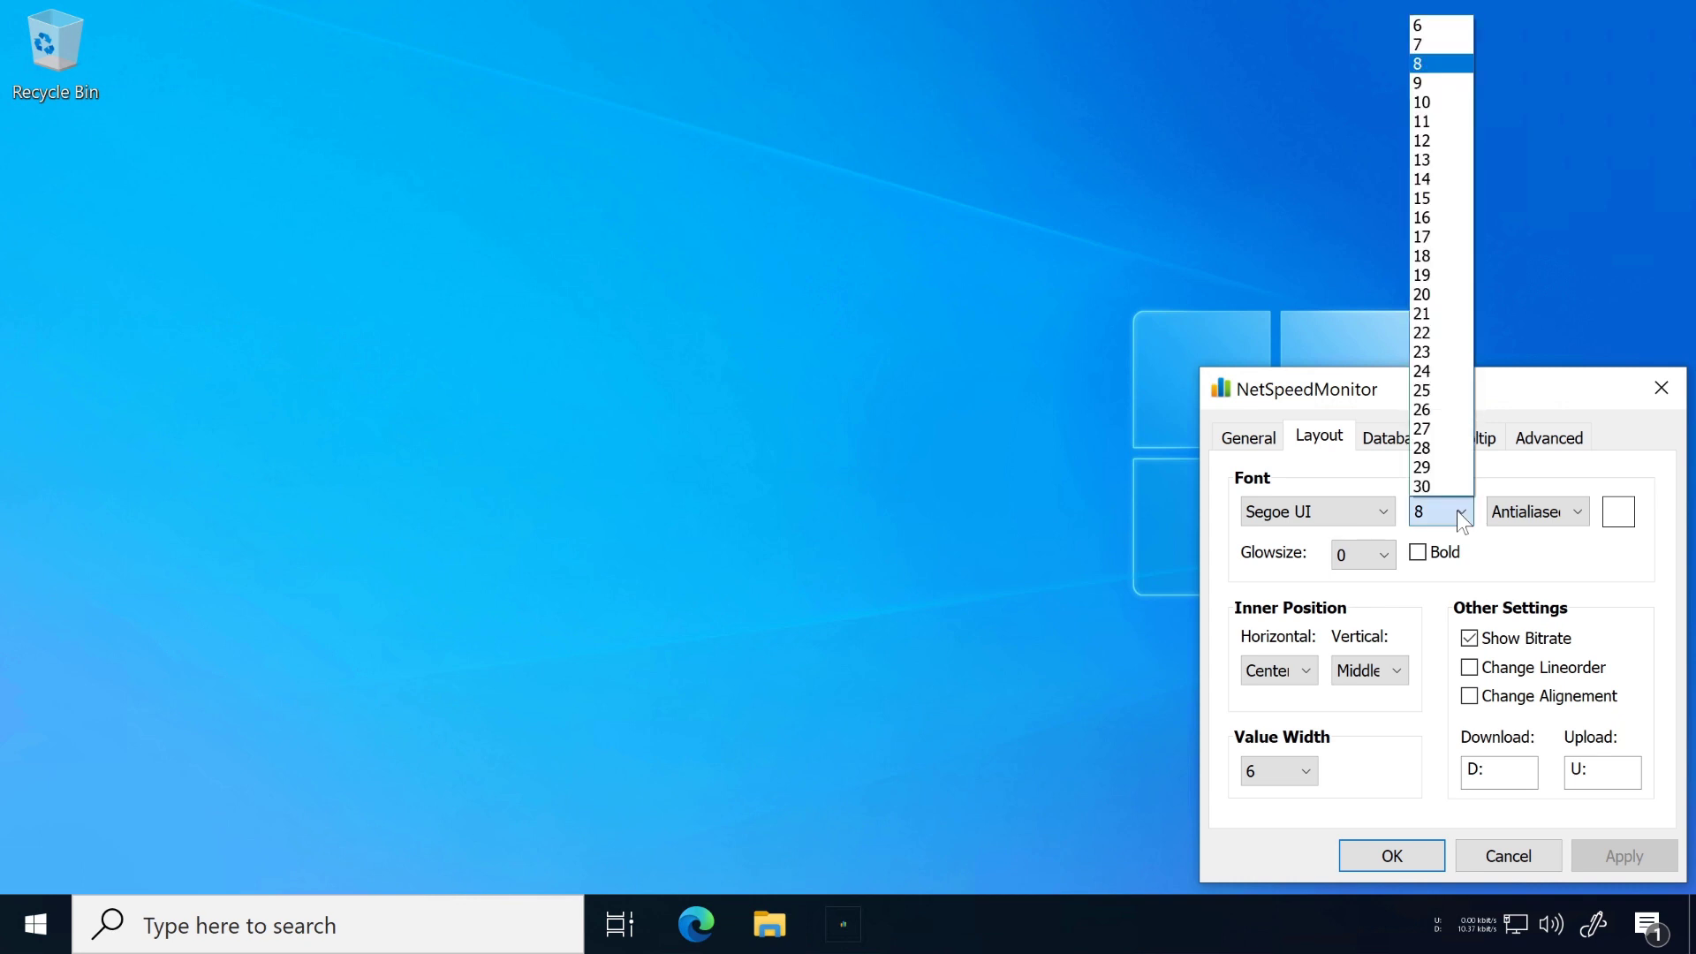
{"action": "left_click", "coordinate": [1427, 196]}
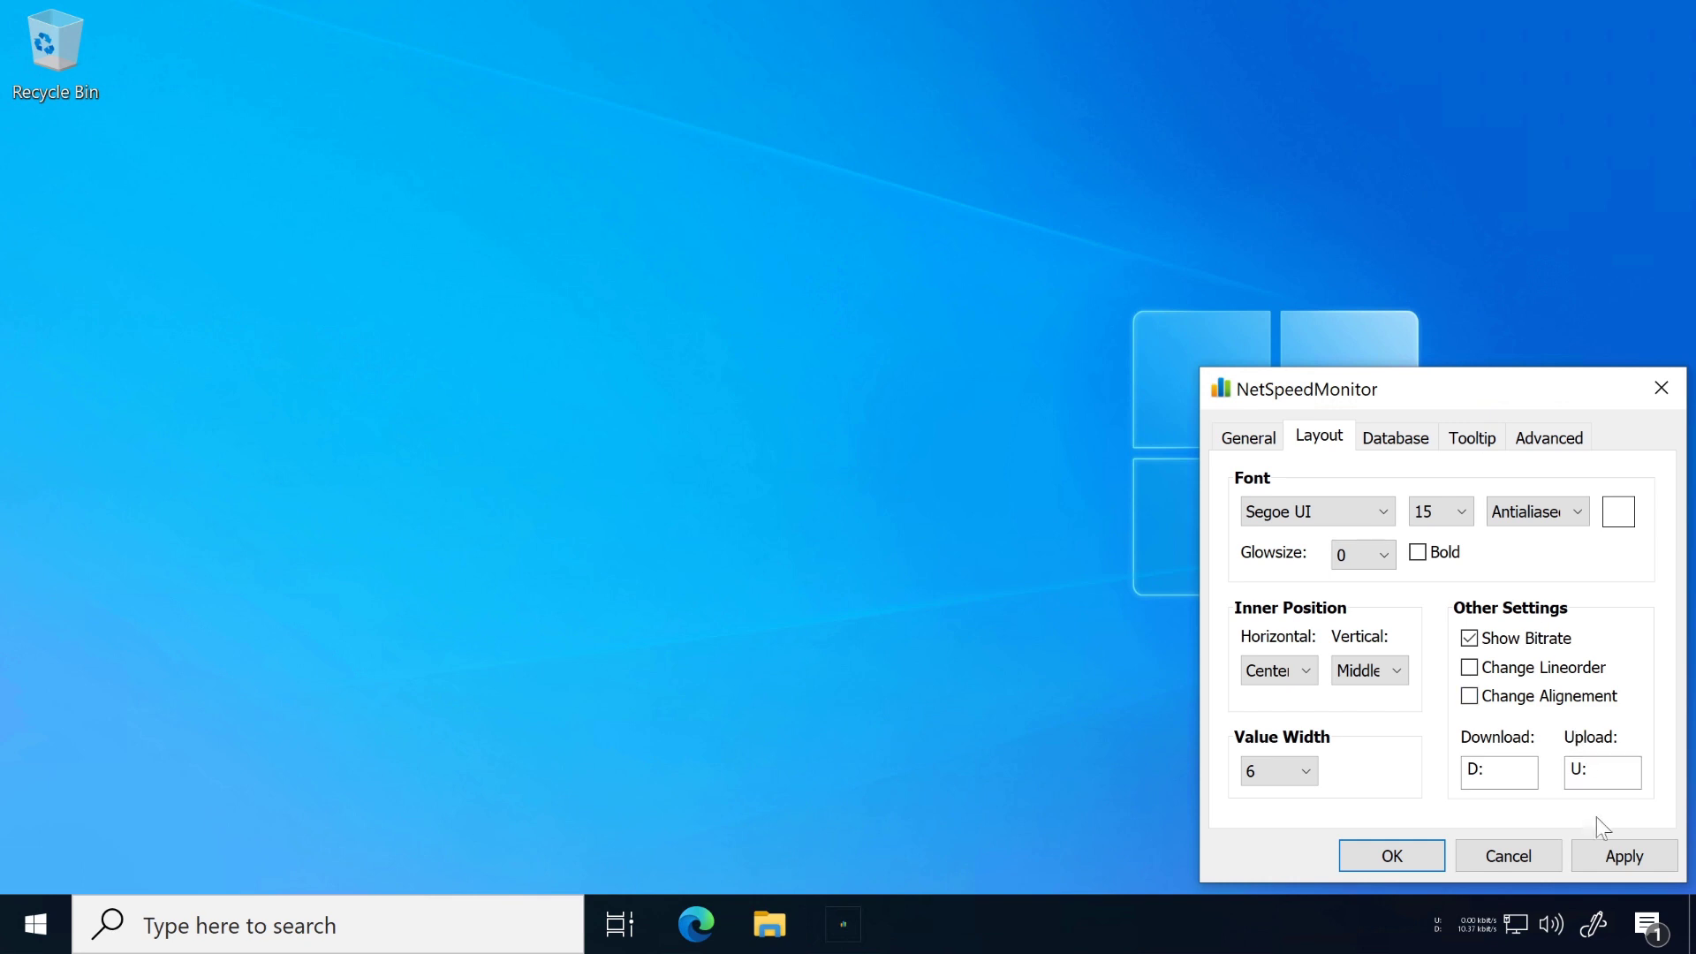
{"action": "left_click", "coordinate": [1615, 854]}
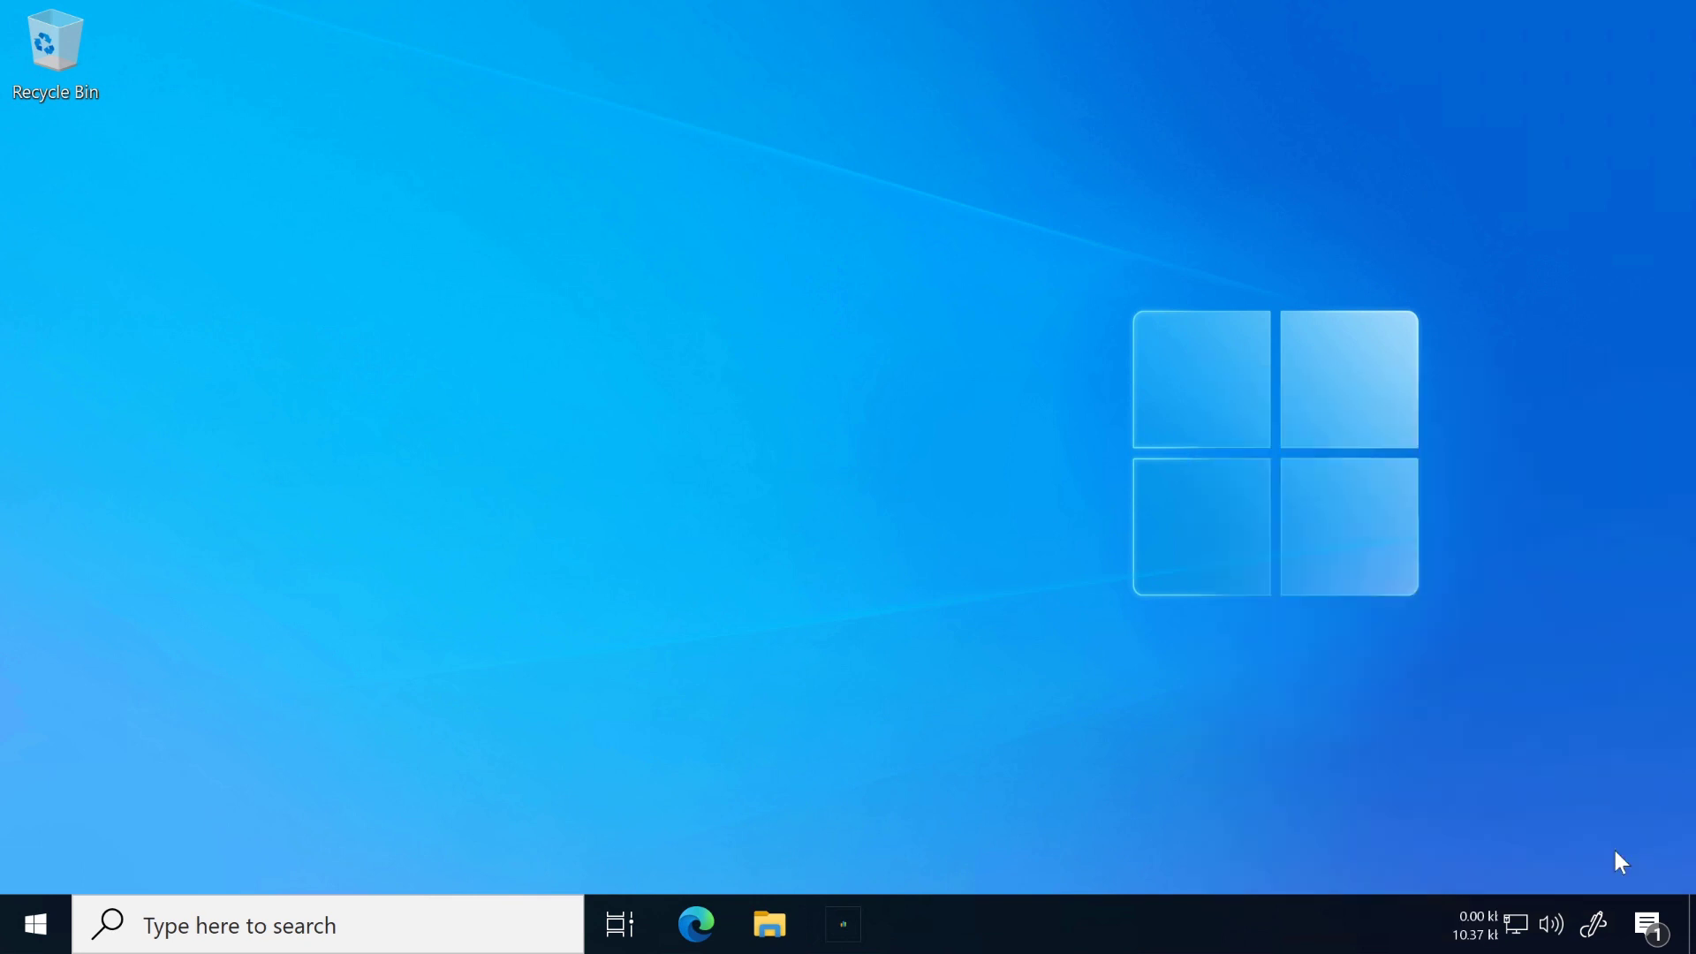